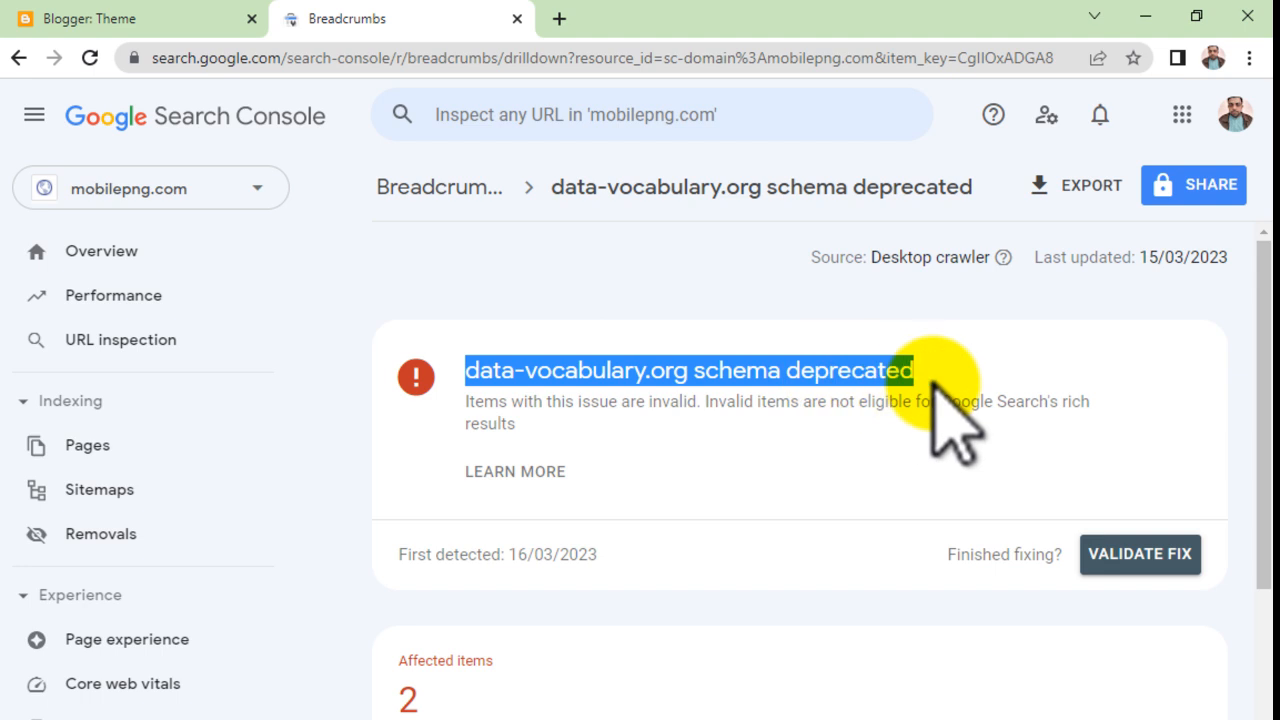
left_click(482, 362)
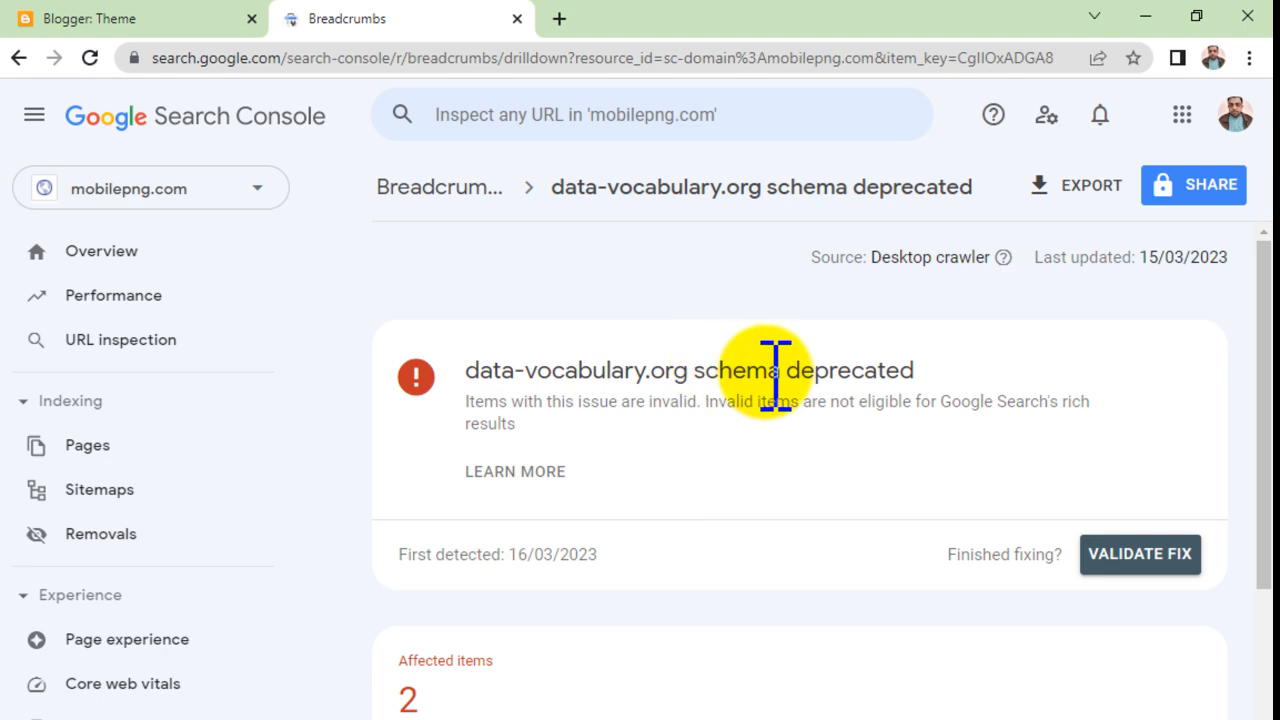
left_click_drag(923, 368, 477, 366)
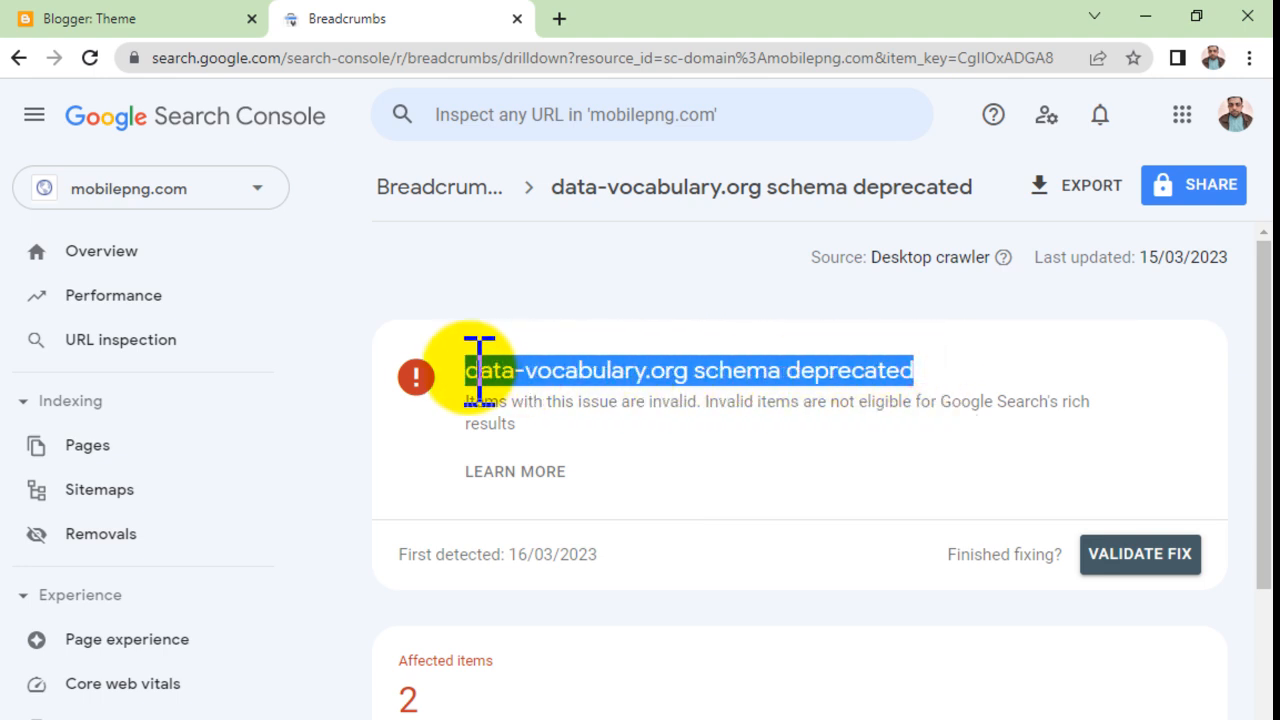
left_click(726, 400)
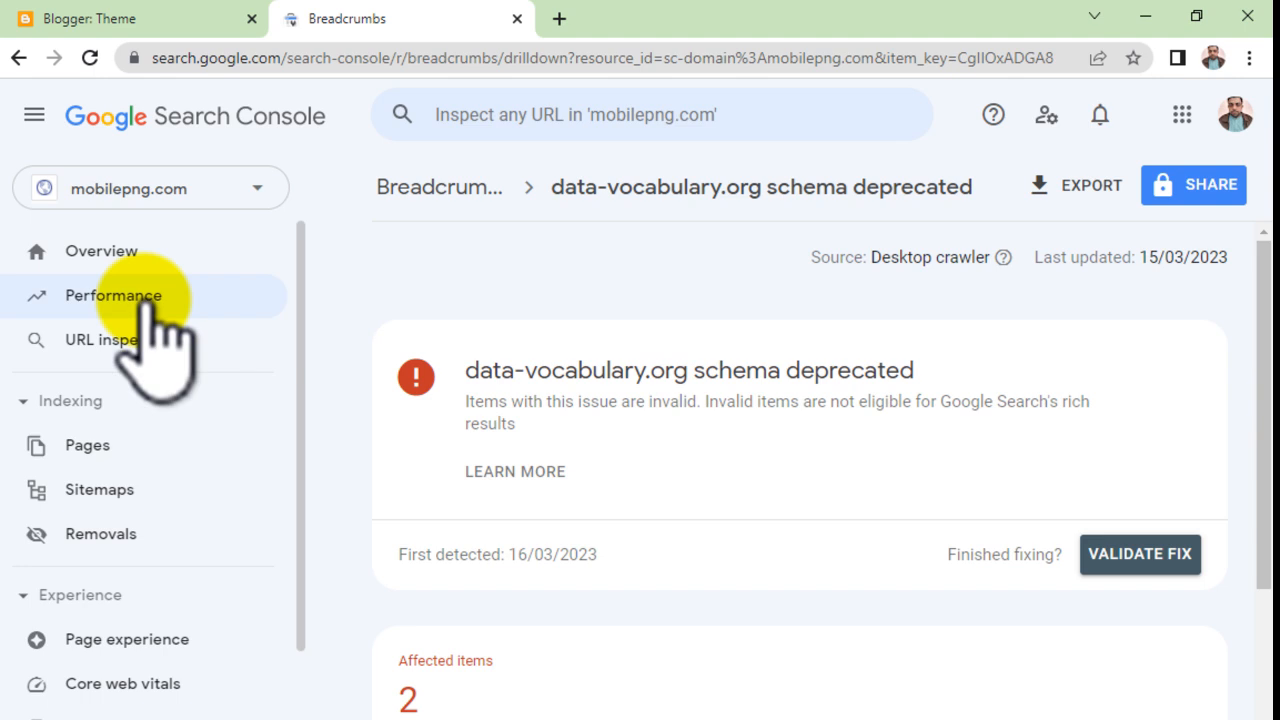
- Starting from the mobilepng.com Overview, open the "data-vocabulary.org schema deprecated" issue in the Breadcrumbs enhancement report
left_click(104, 258)
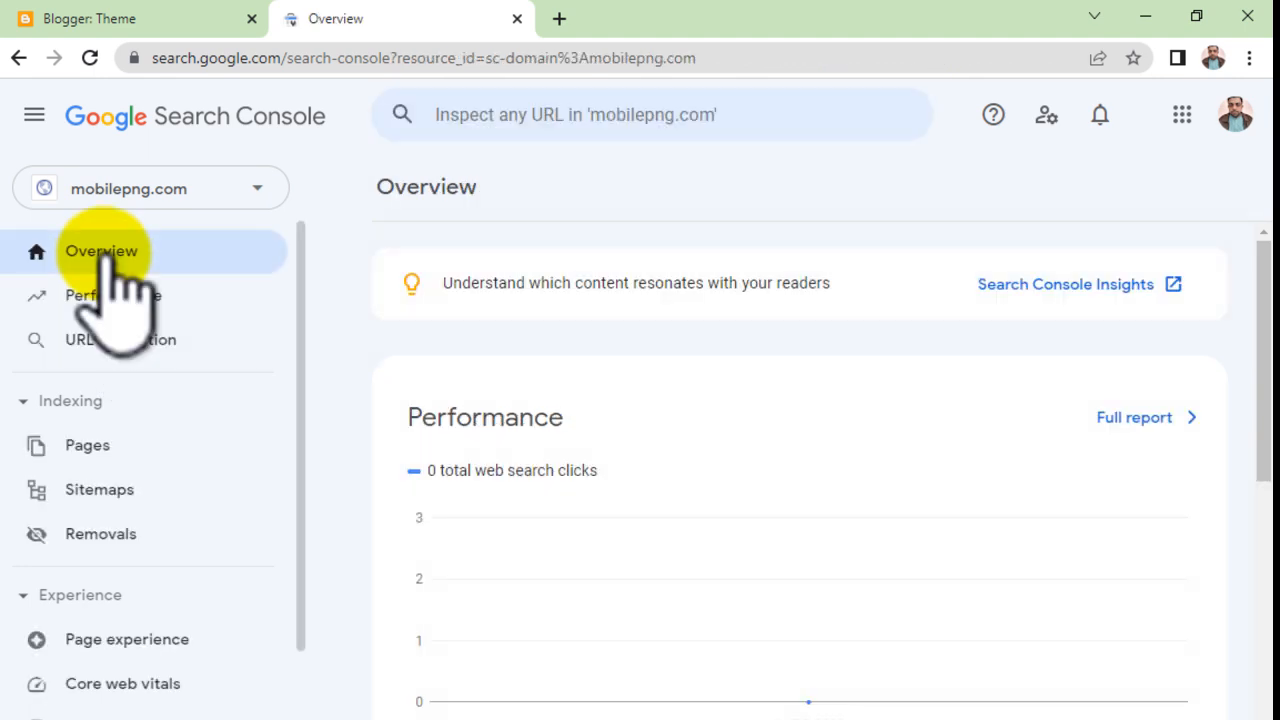
scroll(826, 492, "down", 10)
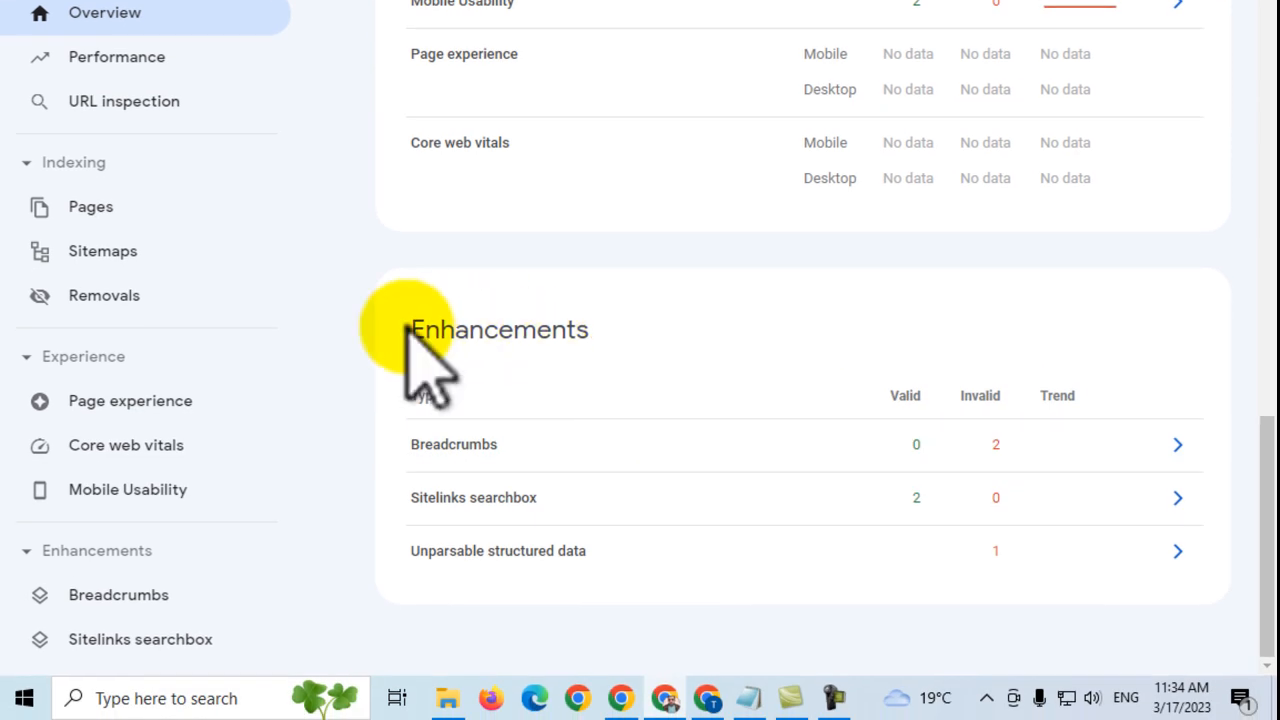
left_click_drag(402, 557, 542, 555)
left_click_drag(546, 322, 674, 366)
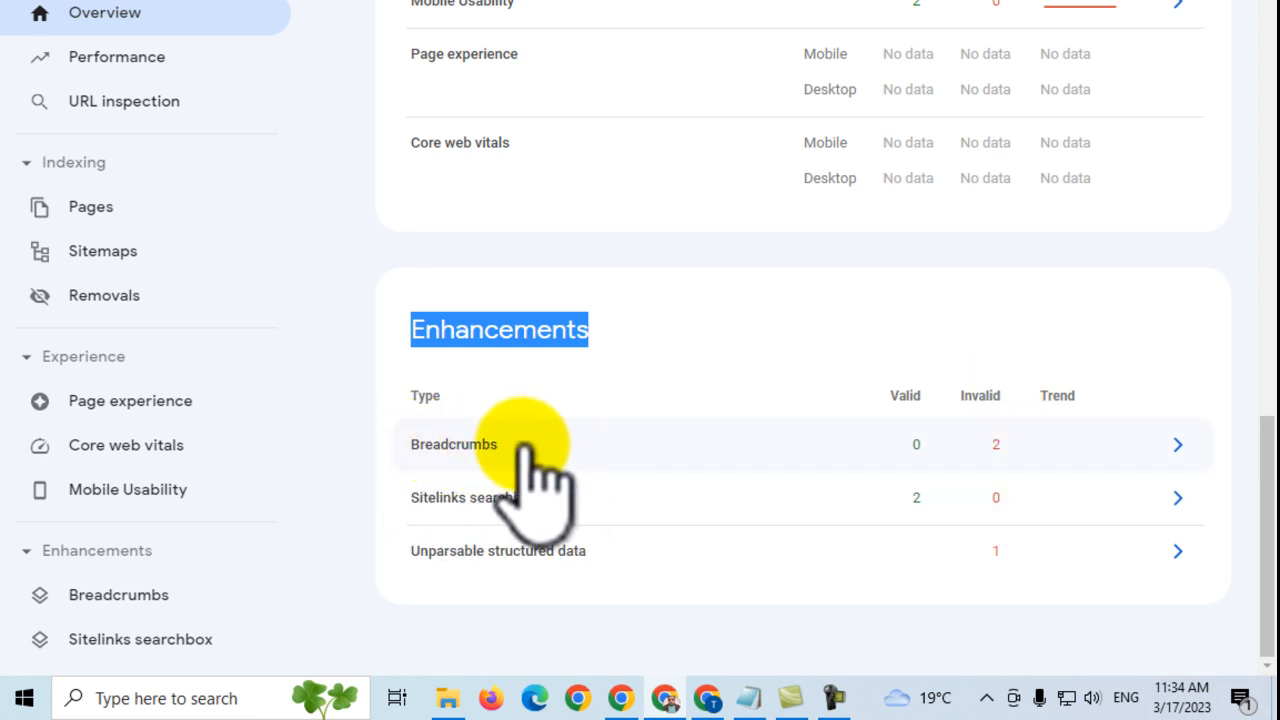
left_click(998, 436)
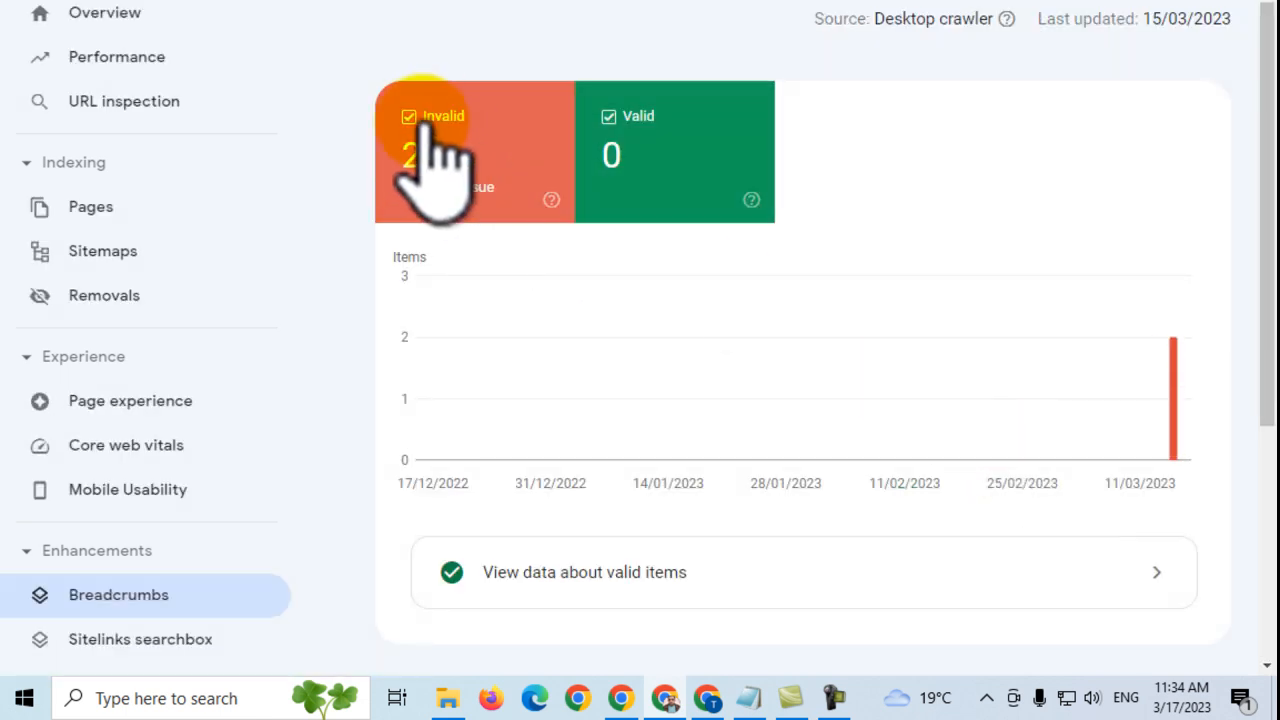
scroll(632, 385, "down", 4)
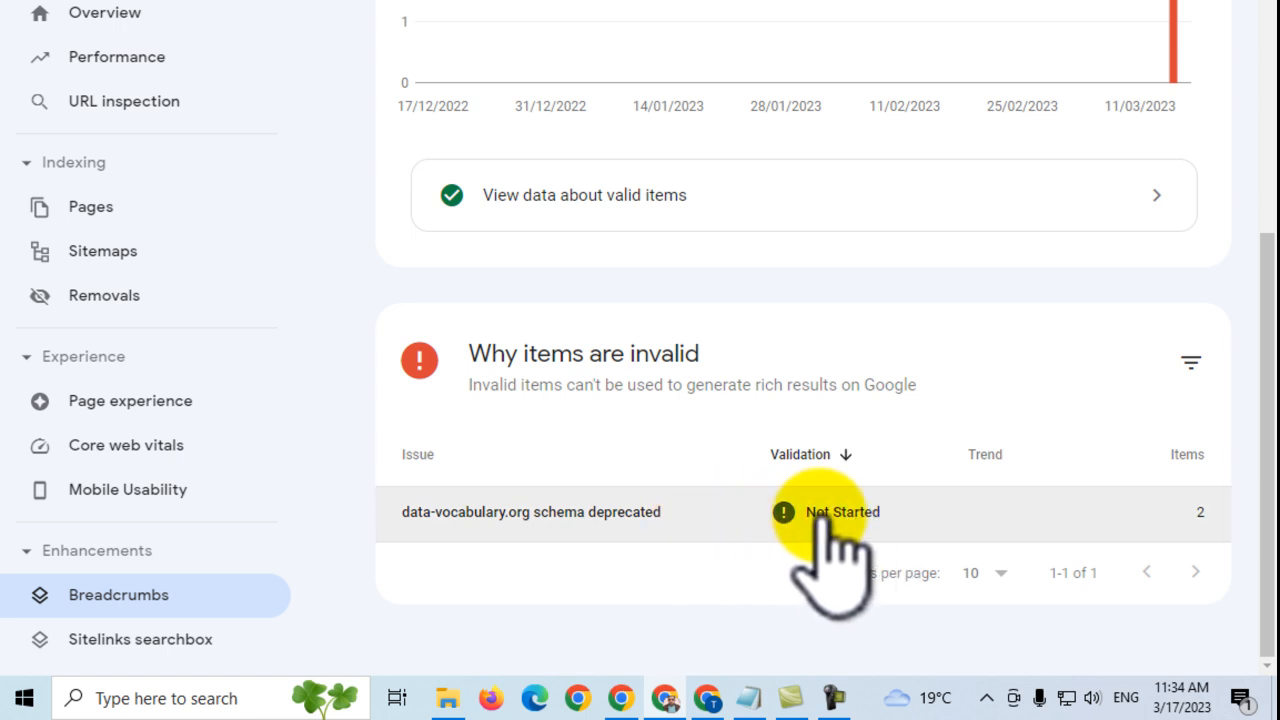
left_click(596, 520)
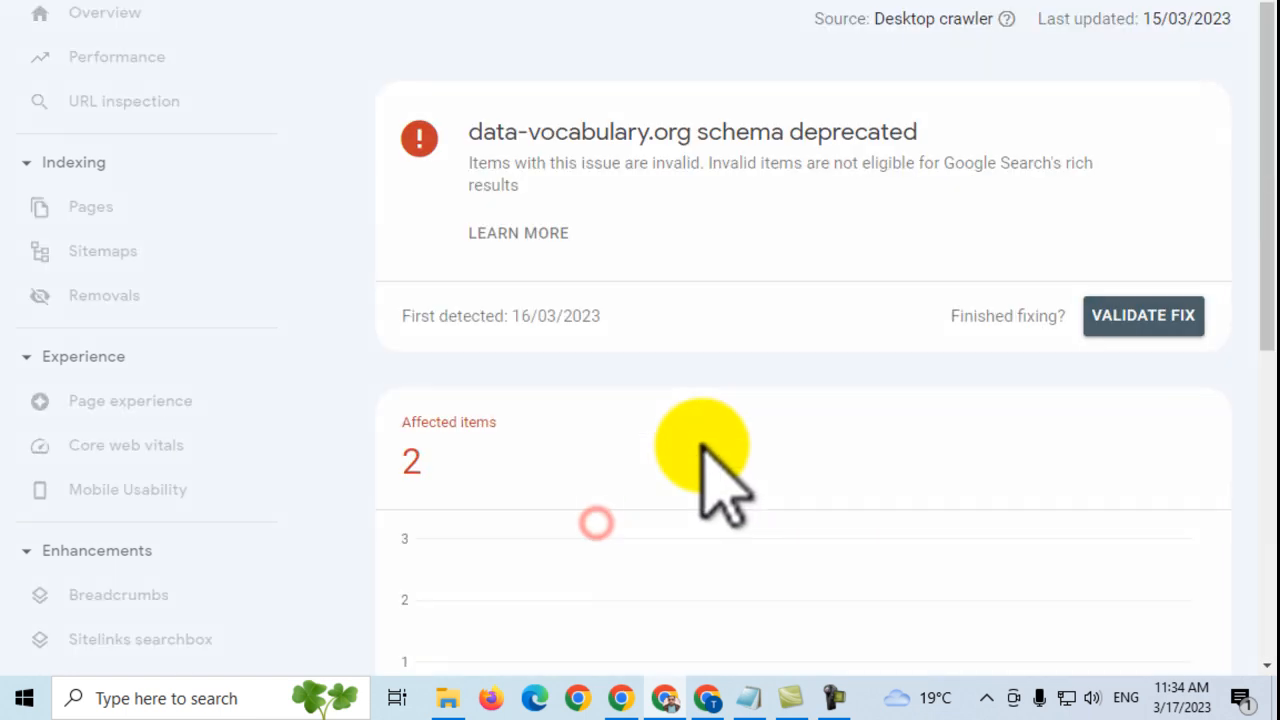
- Copy the first example URL affected by the issue and run a URL inspection on it
scroll(710, 470, "down", 5)
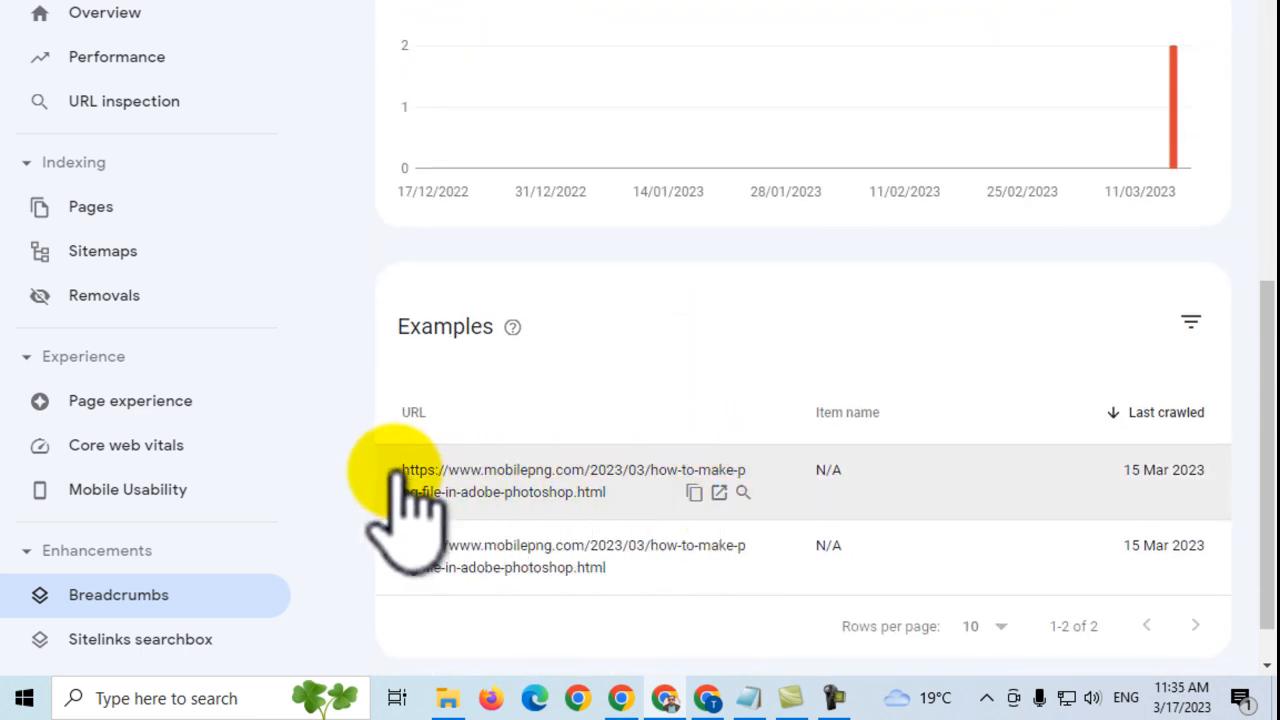
left_click_drag(400, 465, 712, 495)
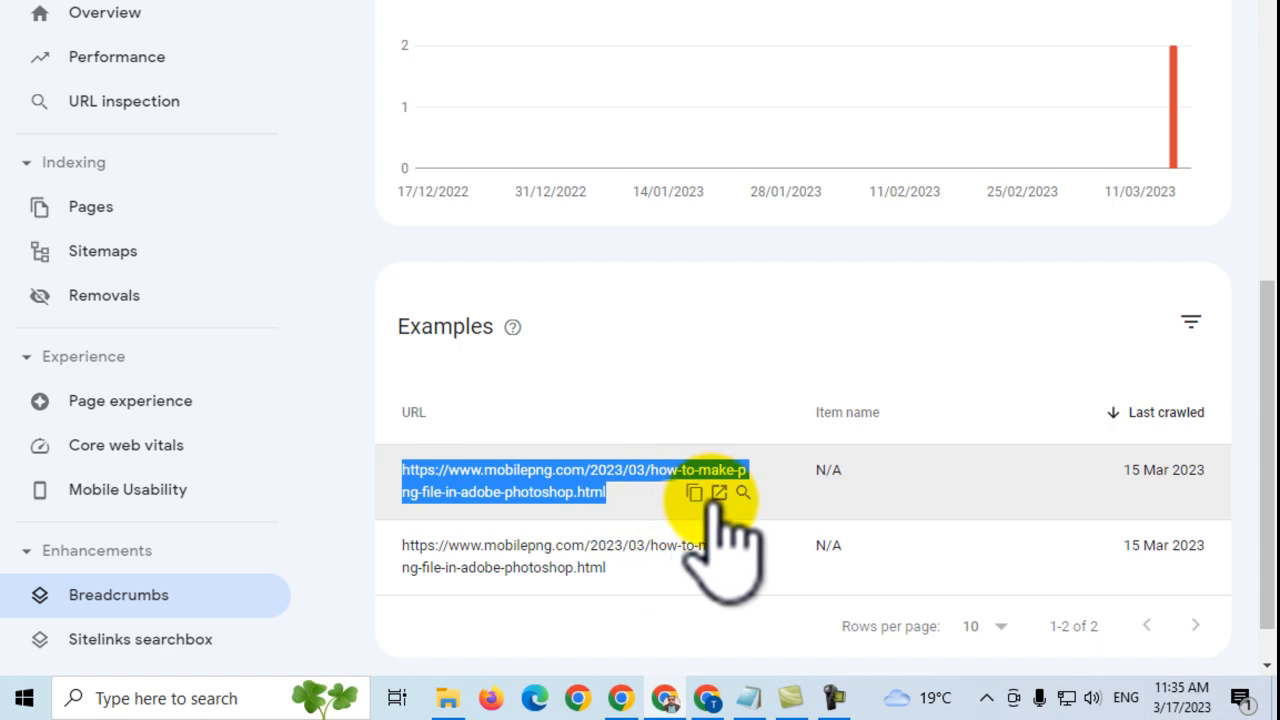
left_click(696, 490)
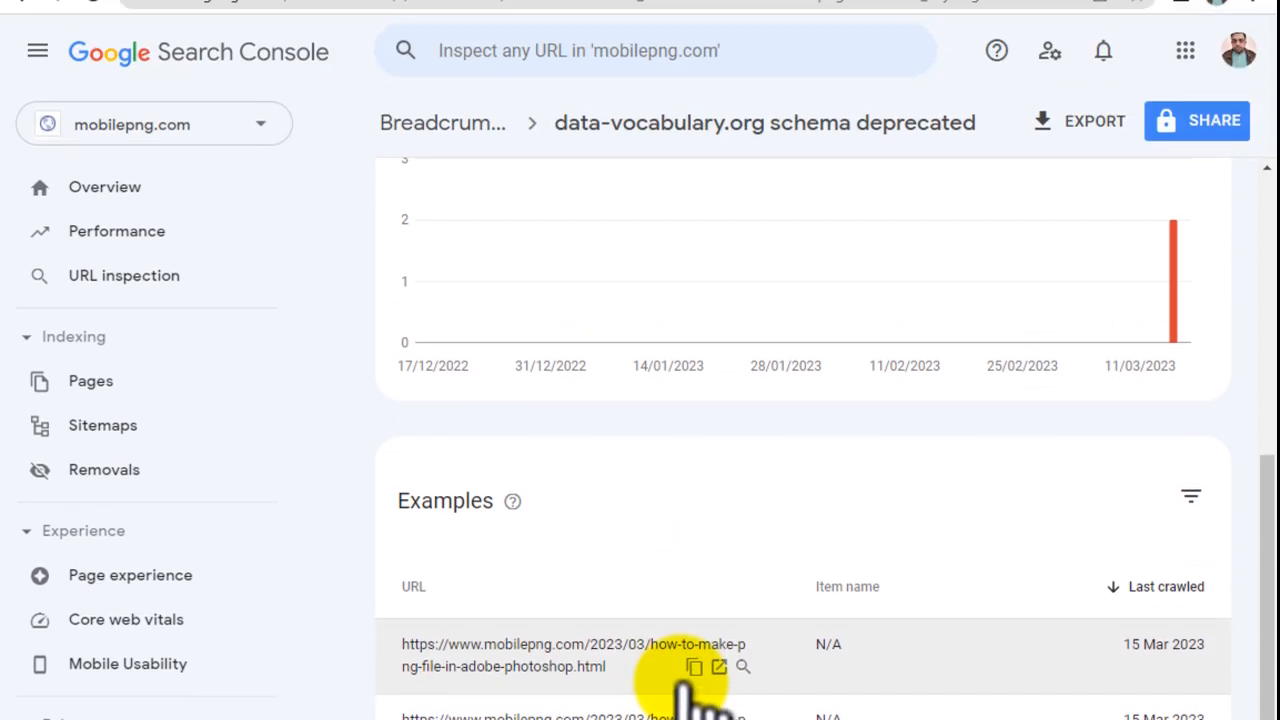
scroll(680, 461, "up", 5)
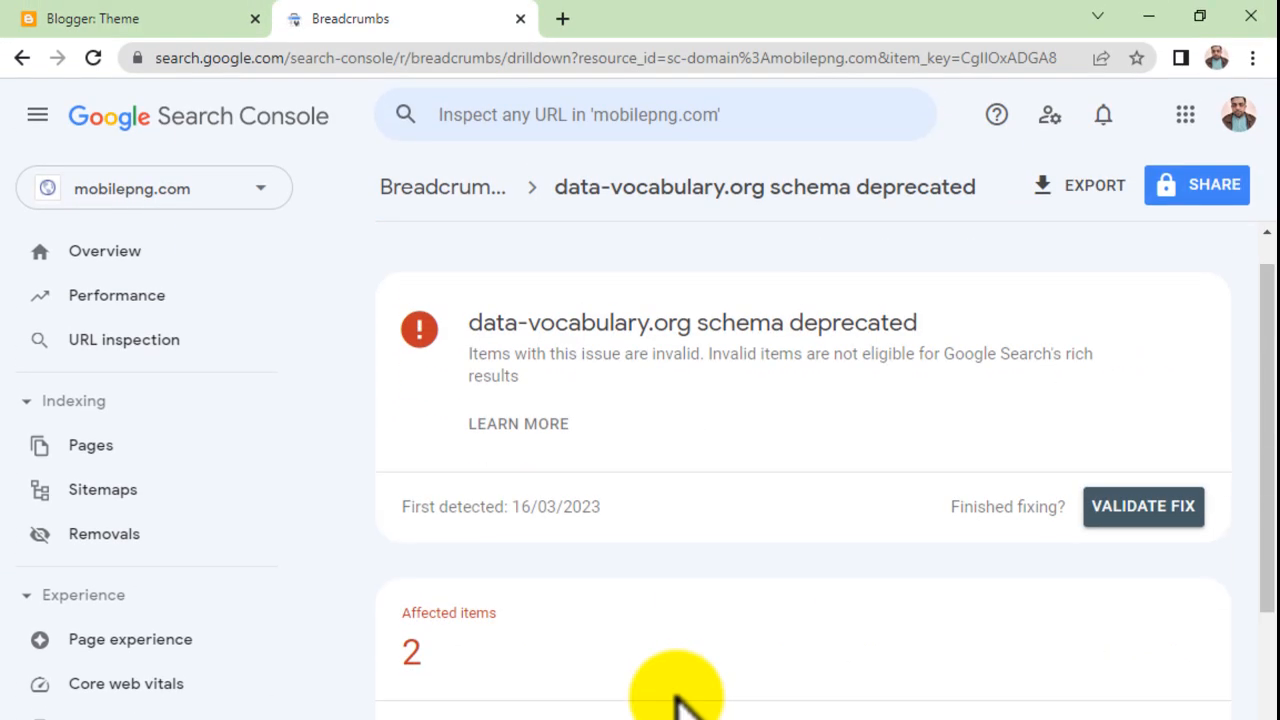
scroll(677, 700, "down", 1)
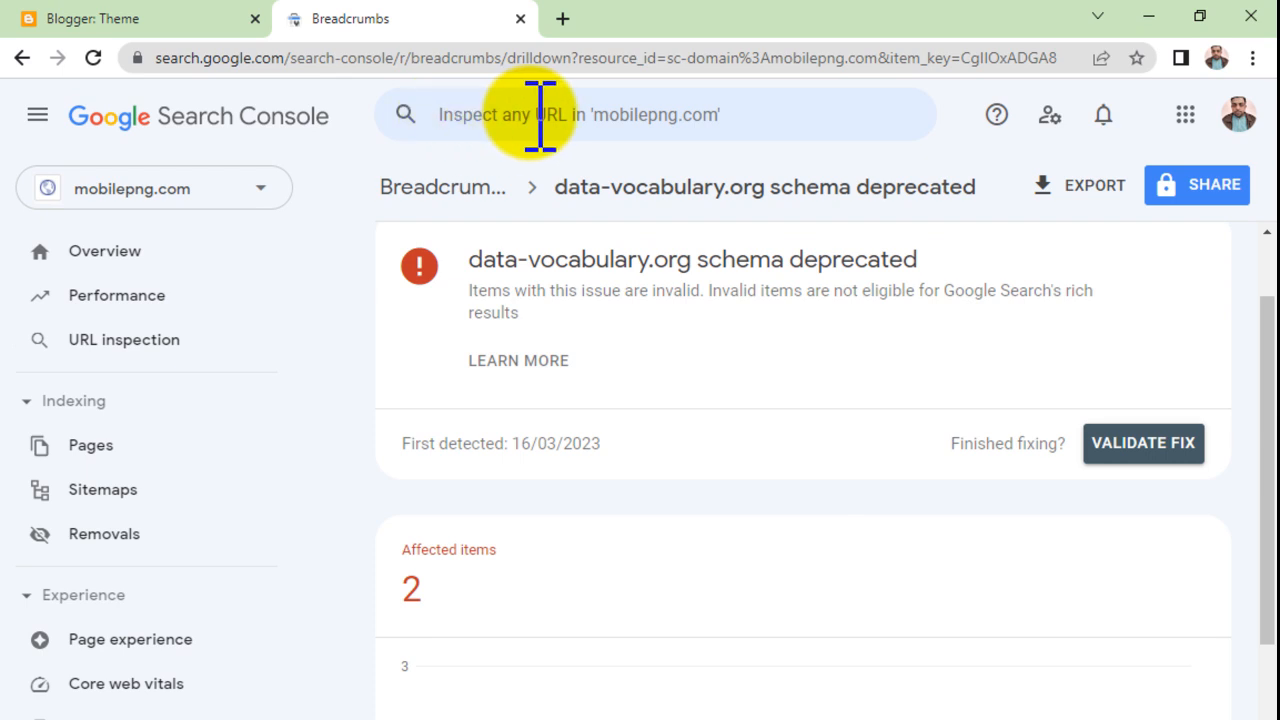
left_click(540, 115)
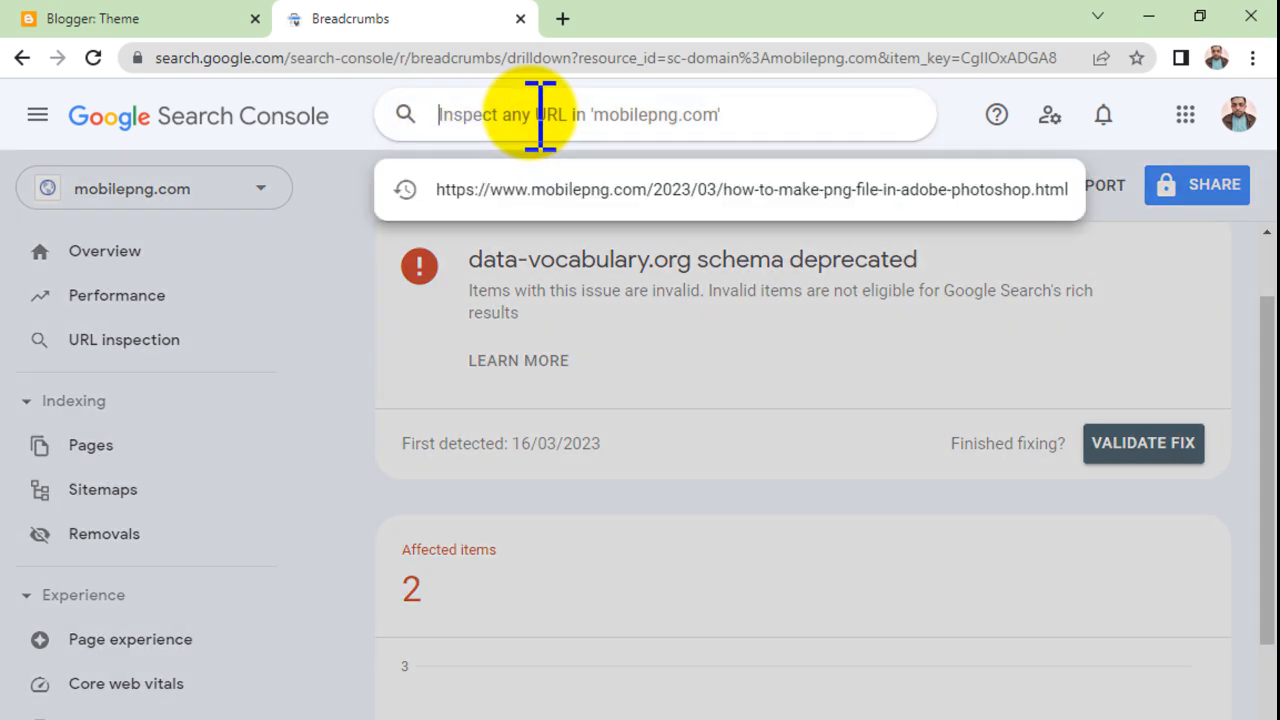
key("ctrl+v")
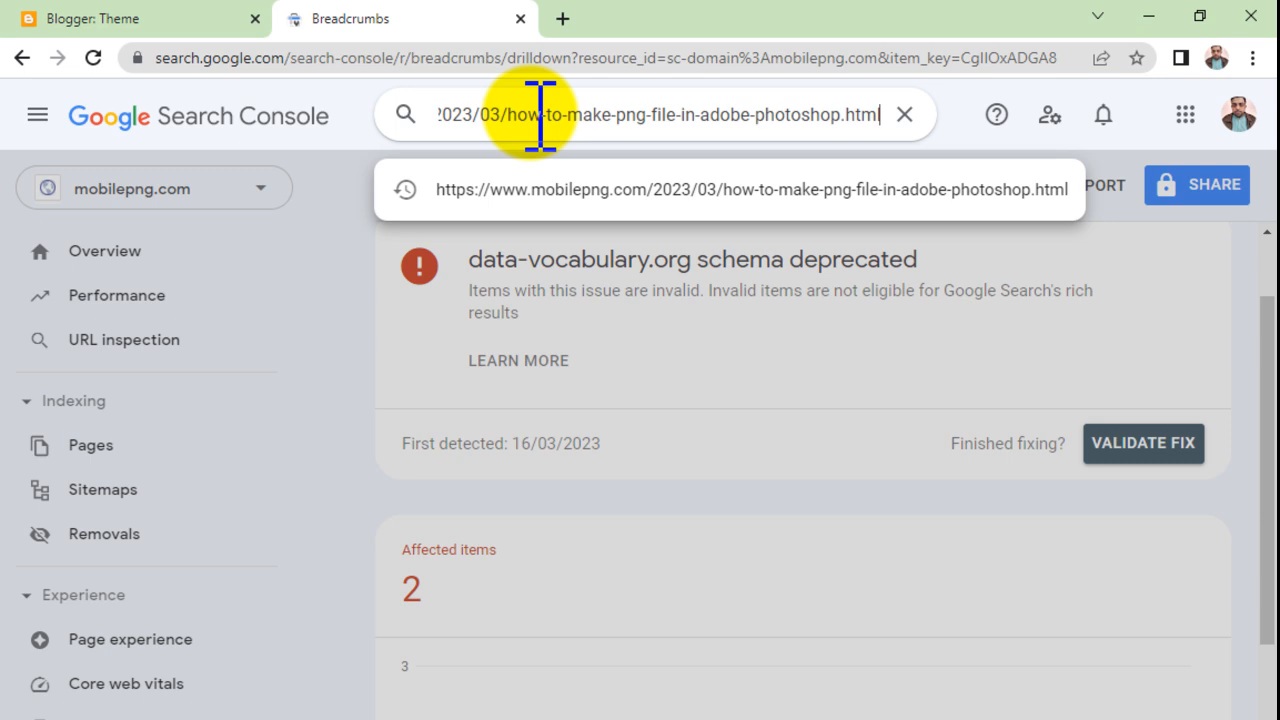
key("Return")
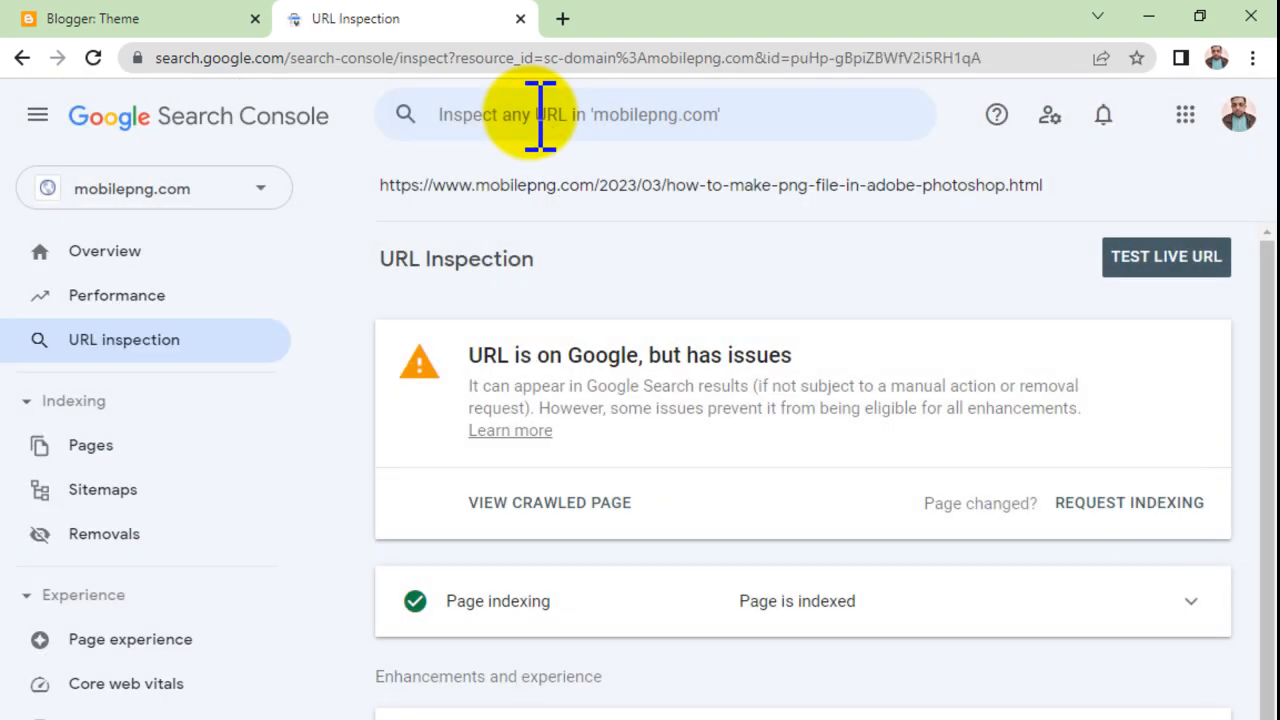
- Open the Breadcrumbs results of the inspected URL and run a live test on the page
left_click_drag(483, 355, 797, 354)
scroll(795, 390, "down", 2)
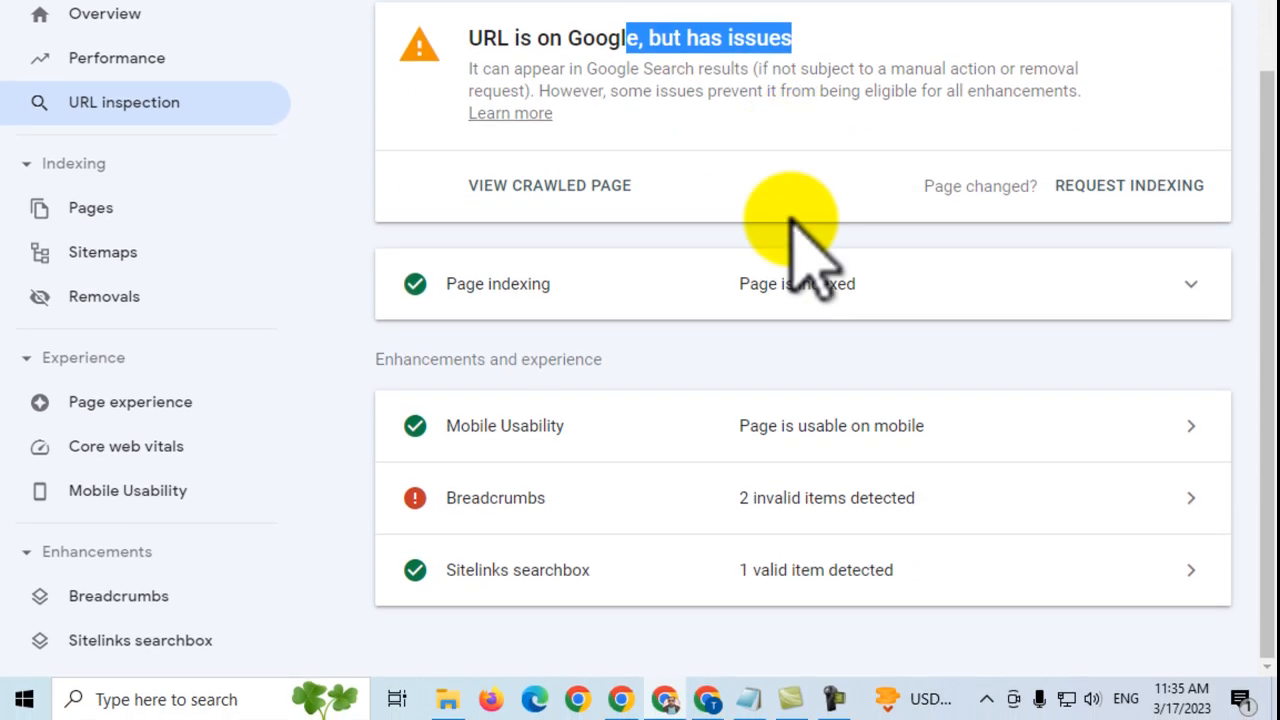
left_click(858, 498)
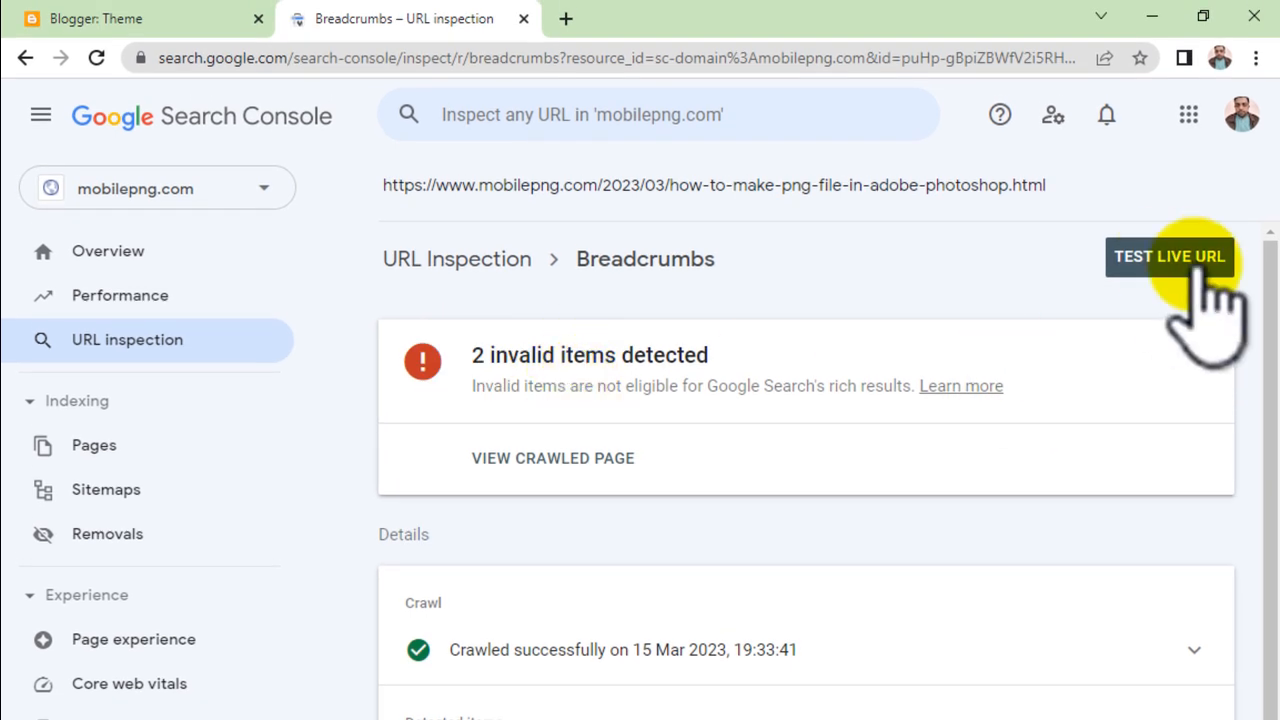
left_click(1195, 258)
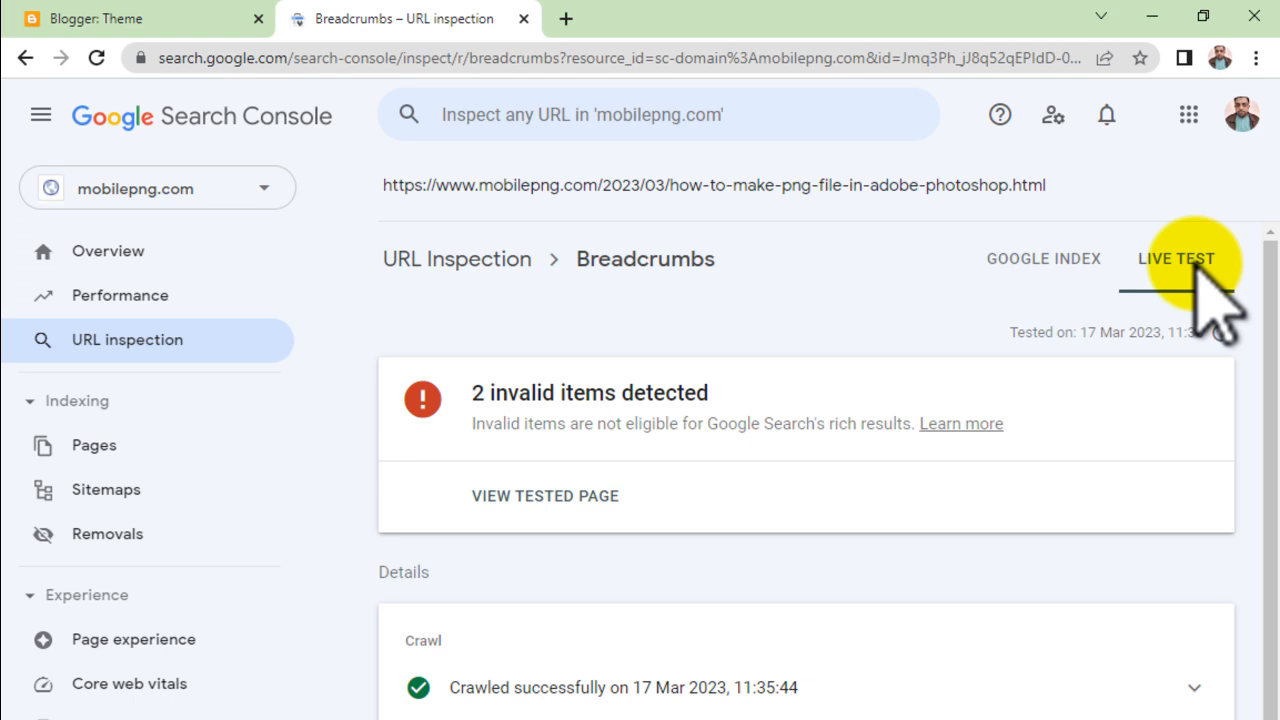
scroll(900, 700, "down", 2)
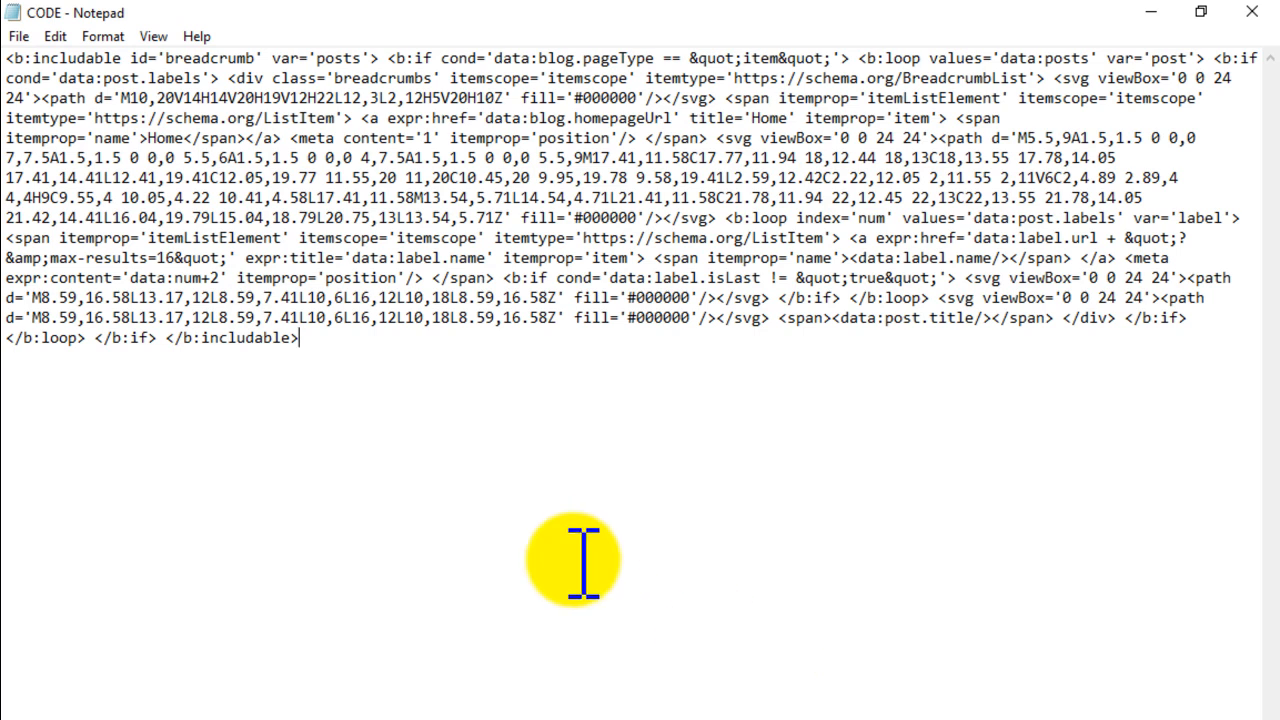
left_click(326, 340)
left_click_drag(326, 340, 14, 45)
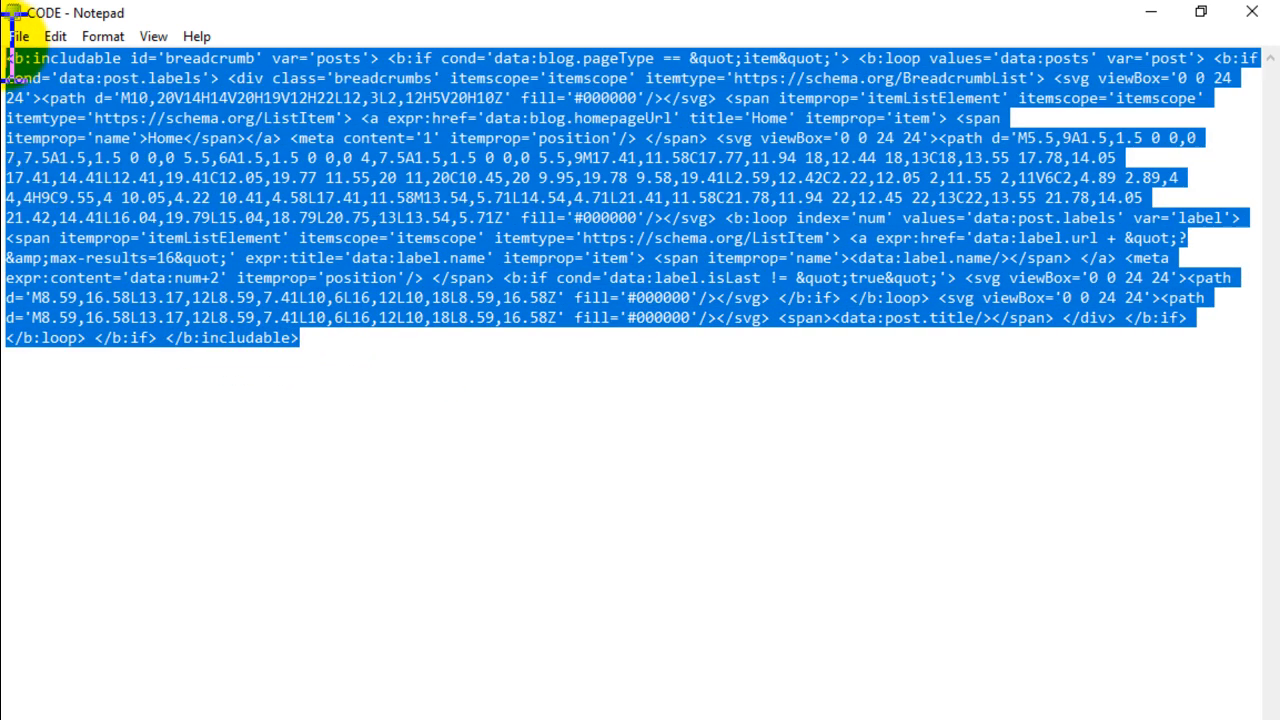
left_click(510, 260)
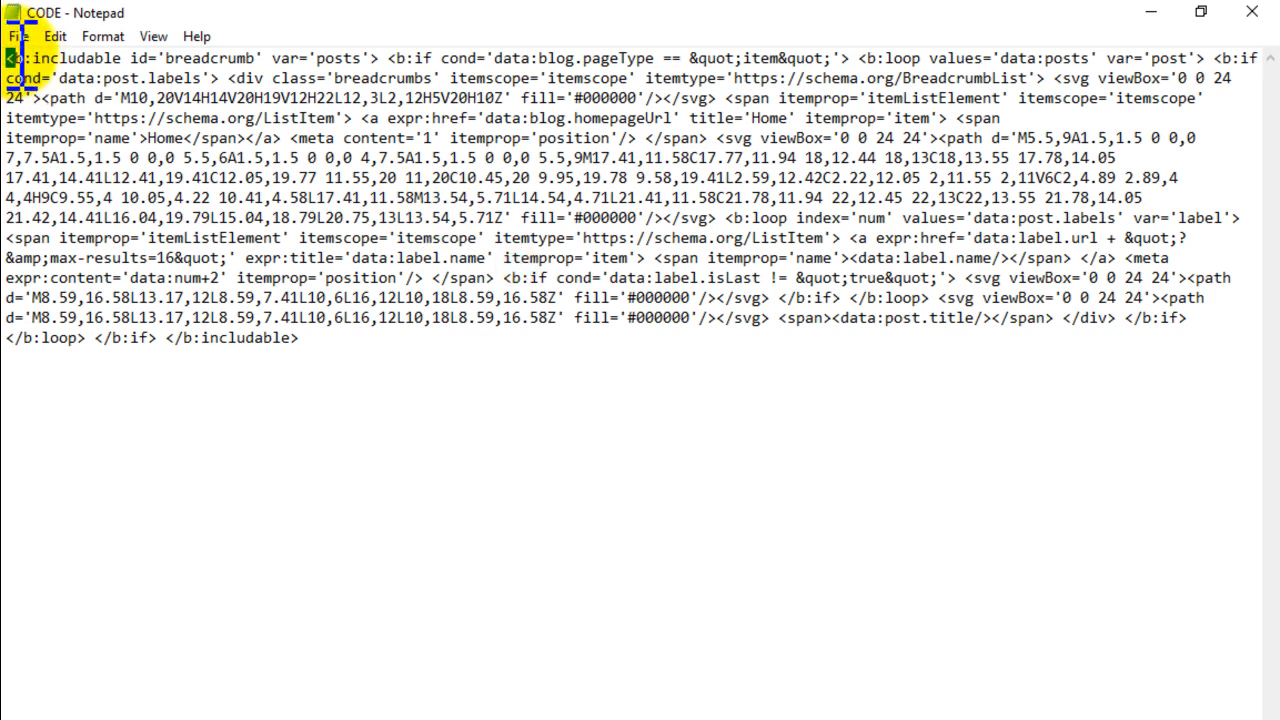
- Copy the opening text "<b:includable id='breadcrumb" from the CODE file in Notepad
left_click_drag(20, 58, 180, 55)
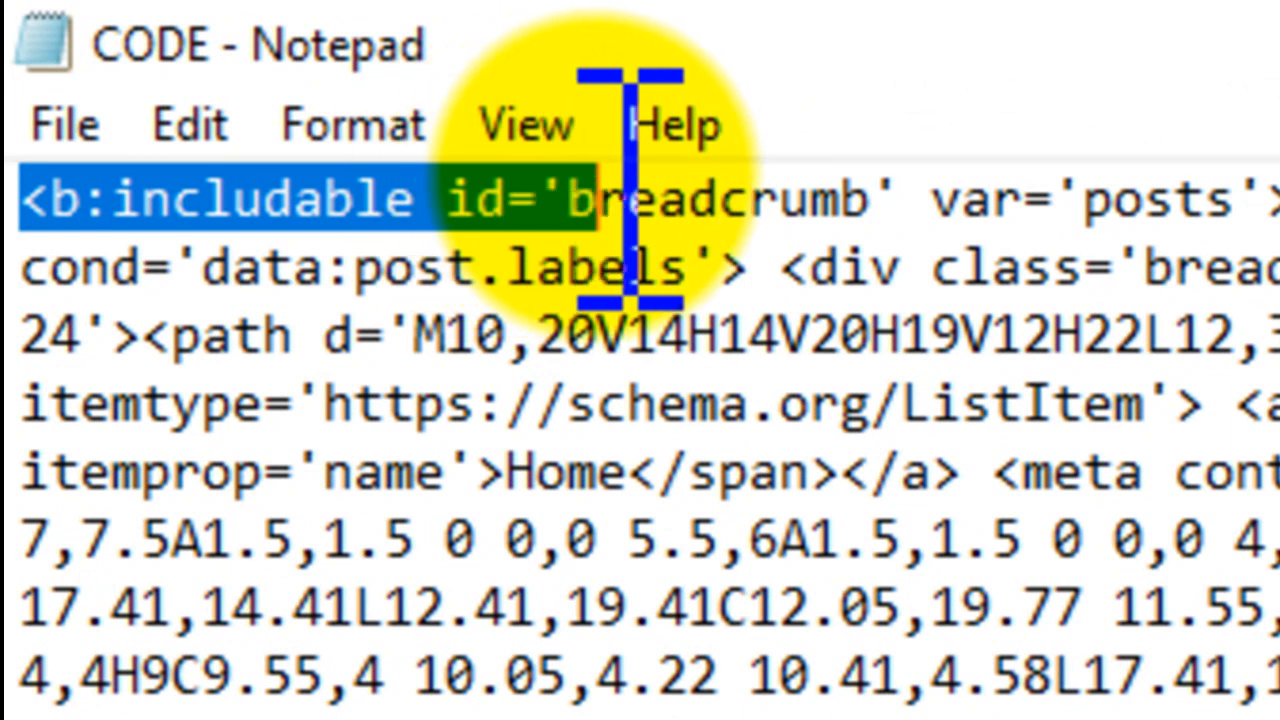
left_click_drag(630, 188, 900, 195)
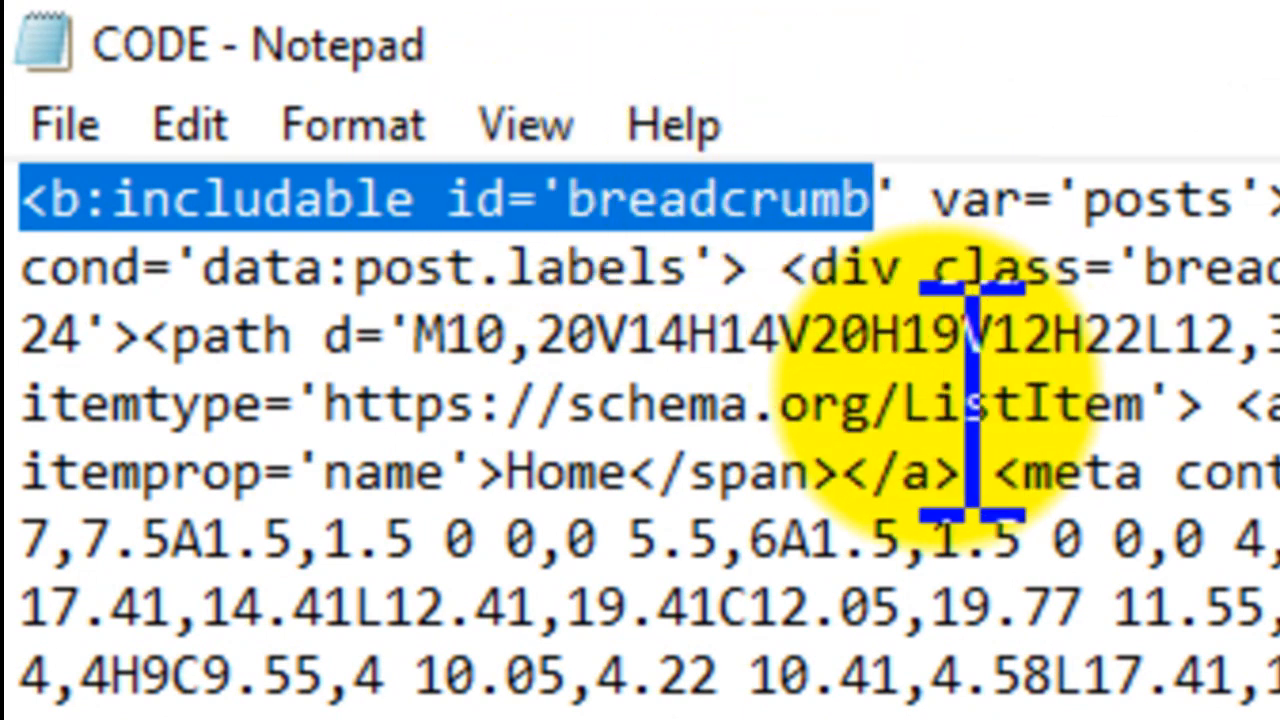
right_click(795, 192)
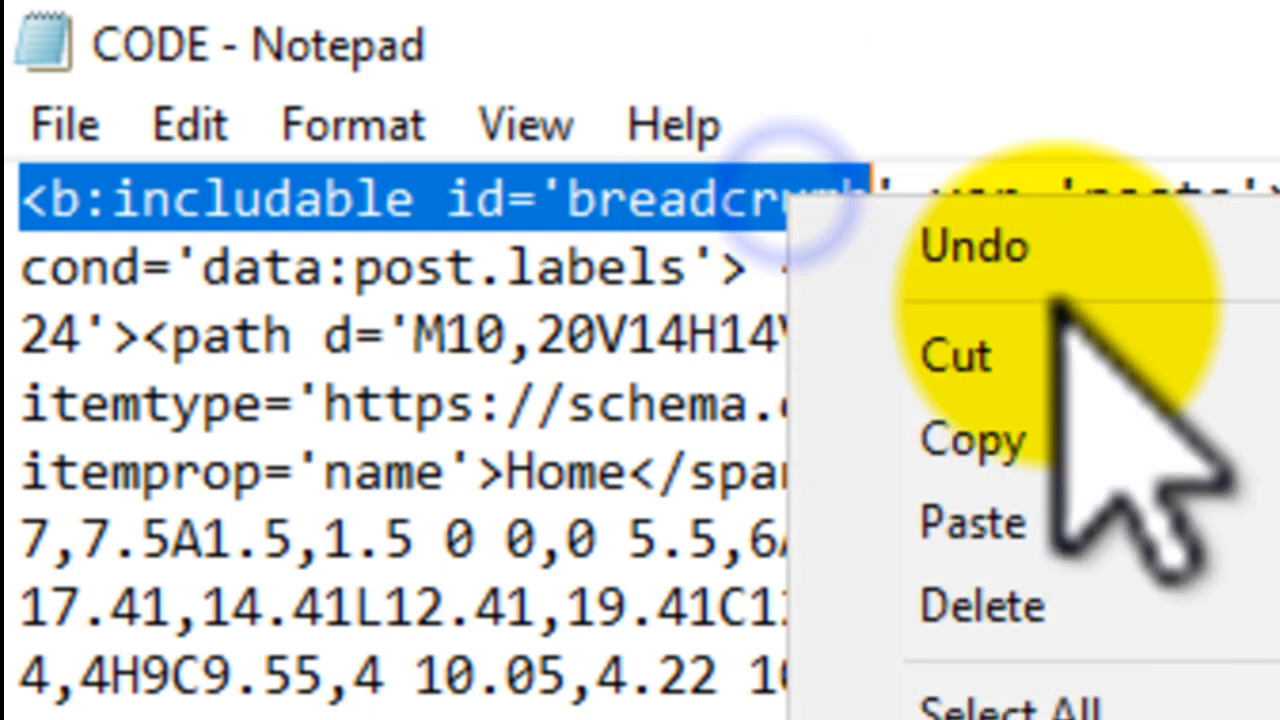
left_click(1005, 445)
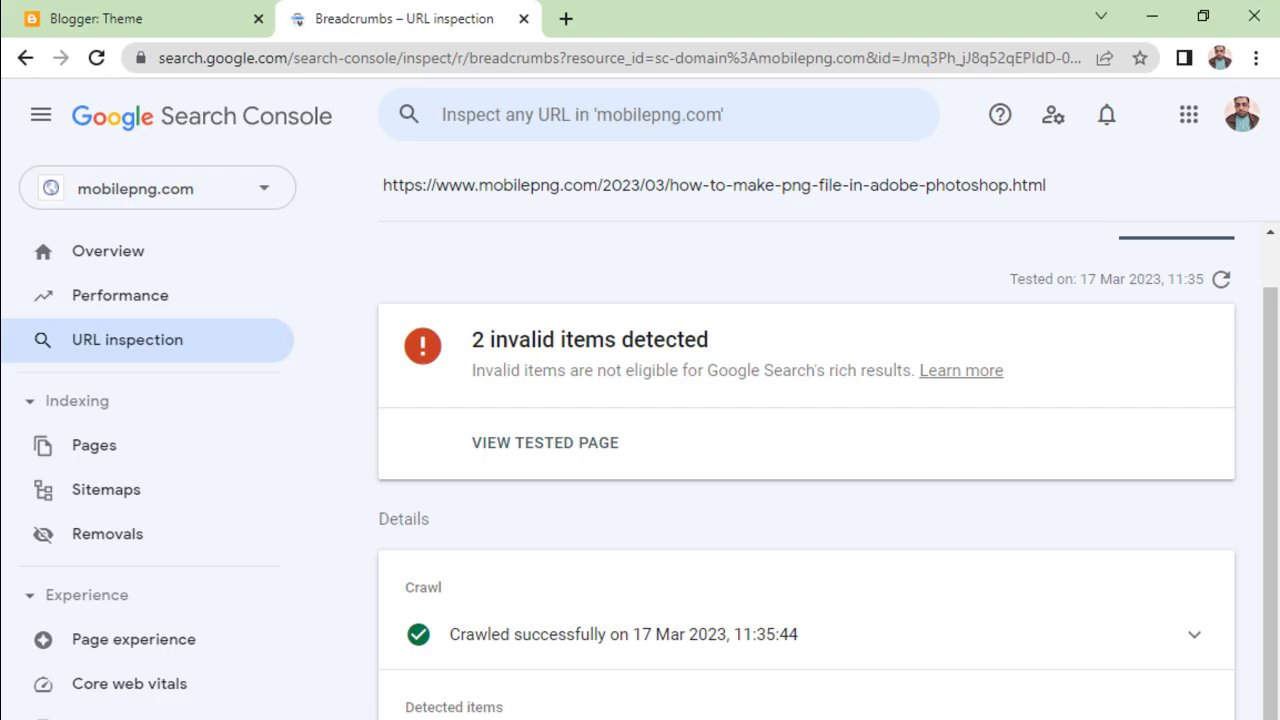
- Switch to Blogger and open the Theme page of the Mobile PNG blog
left_click(150, 10)
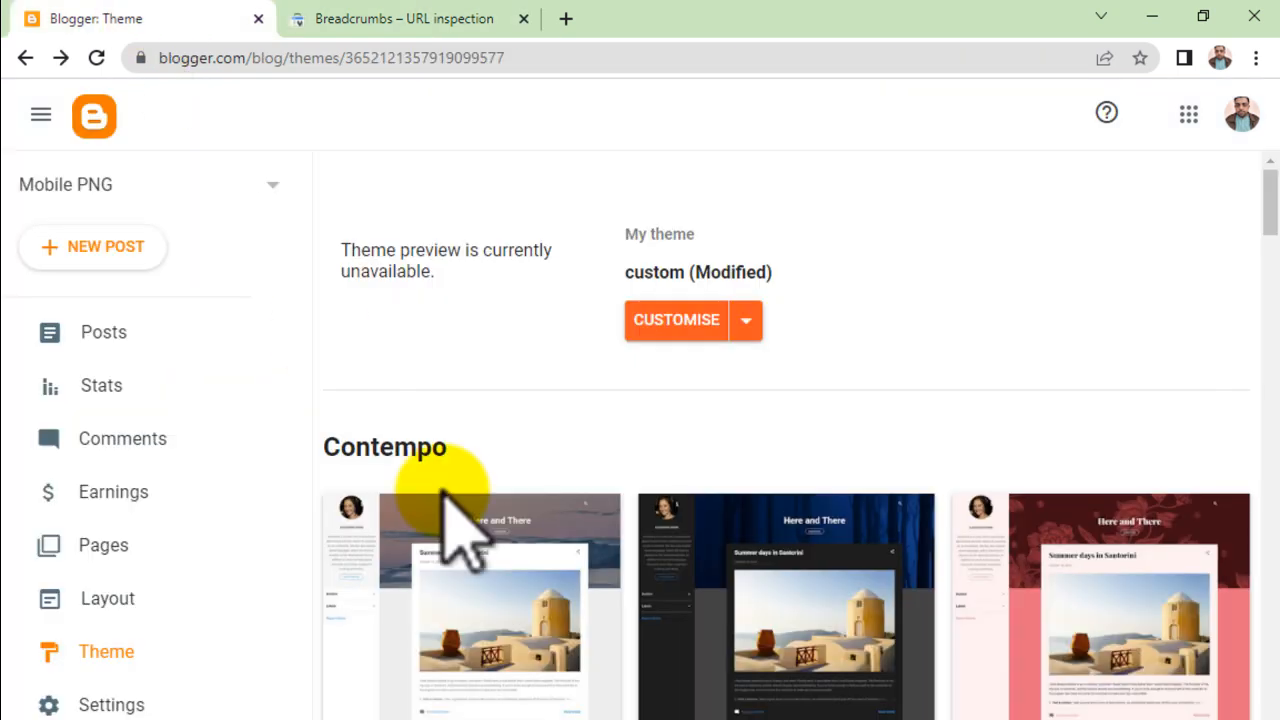
left_click(125, 345)
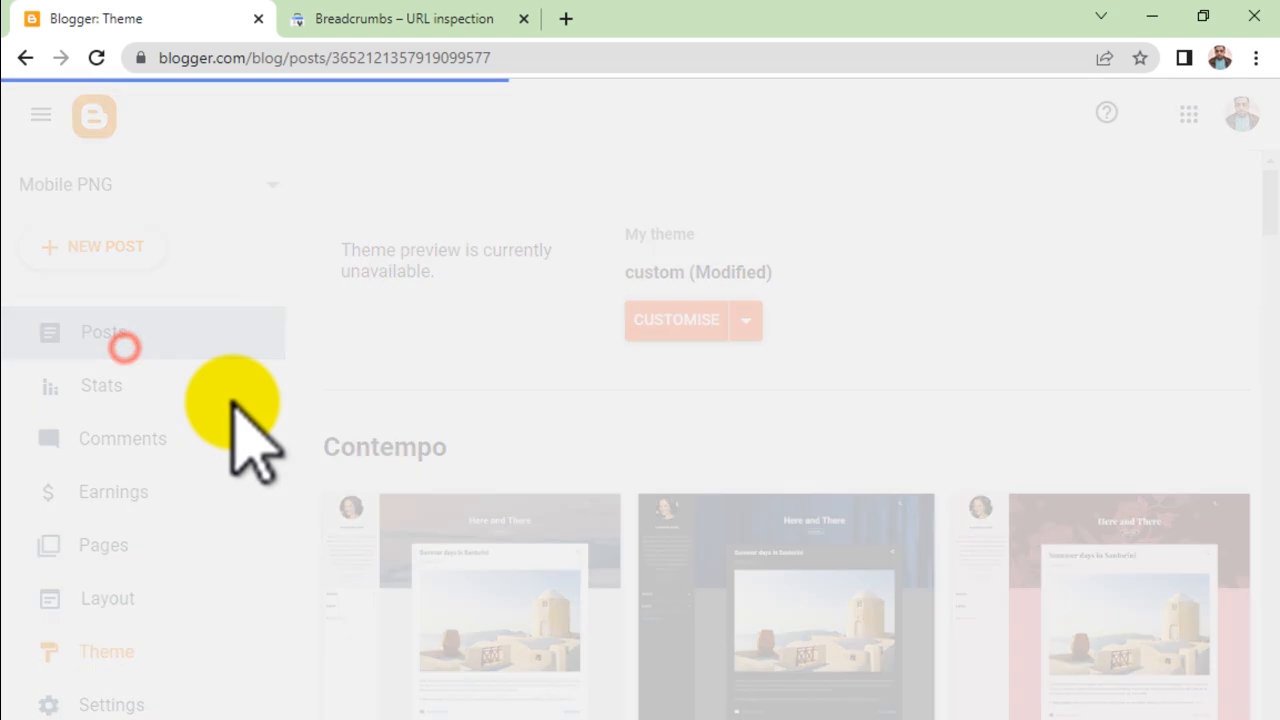
left_click(191, 648)
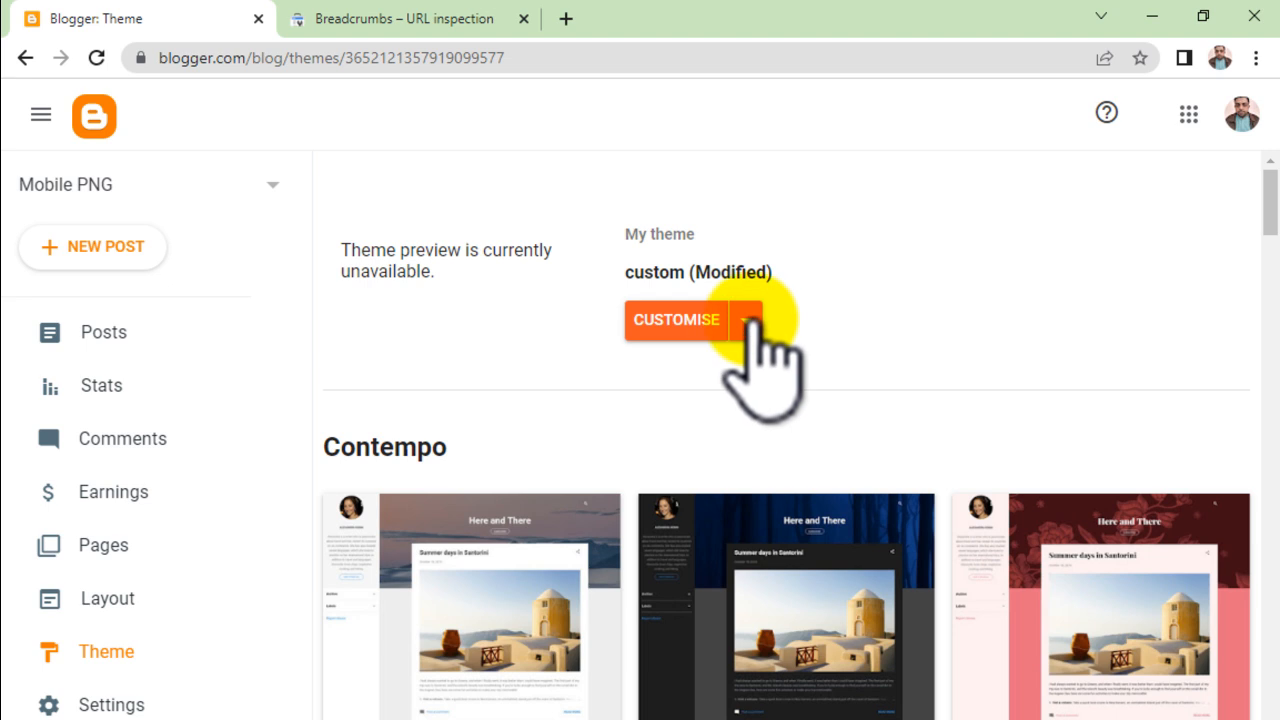
left_click(745, 322)
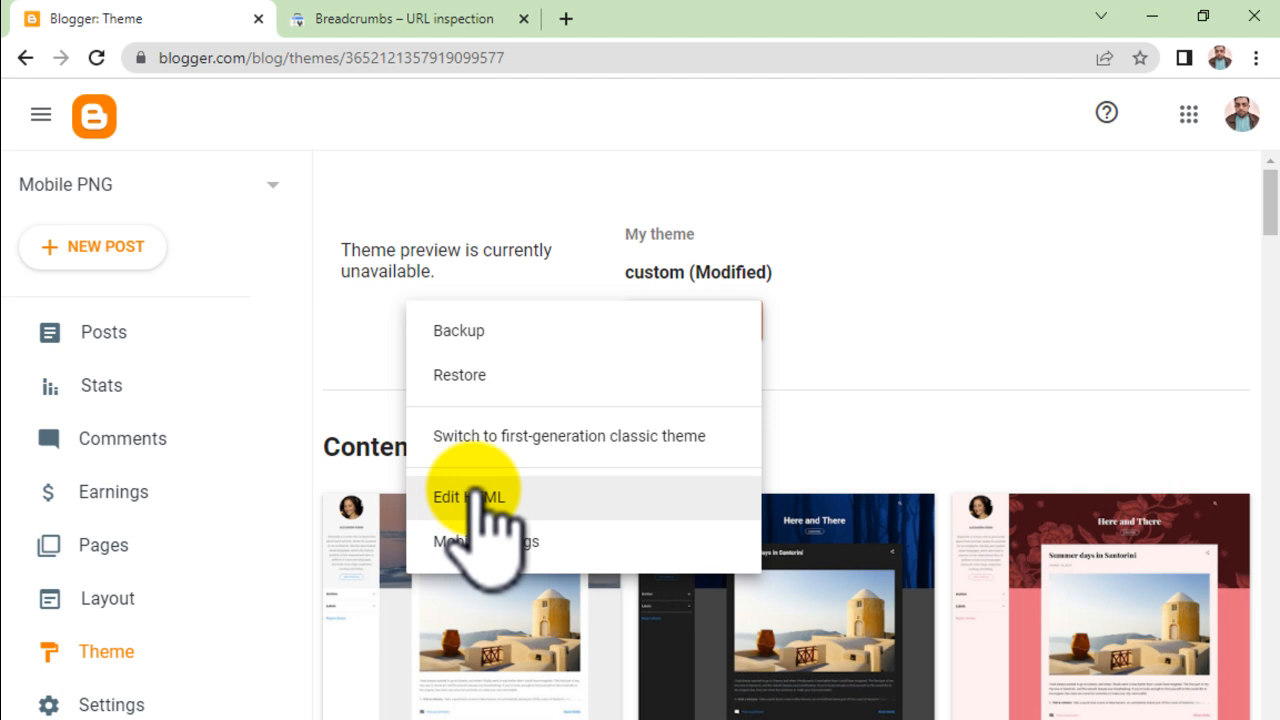
left_click(1005, 290)
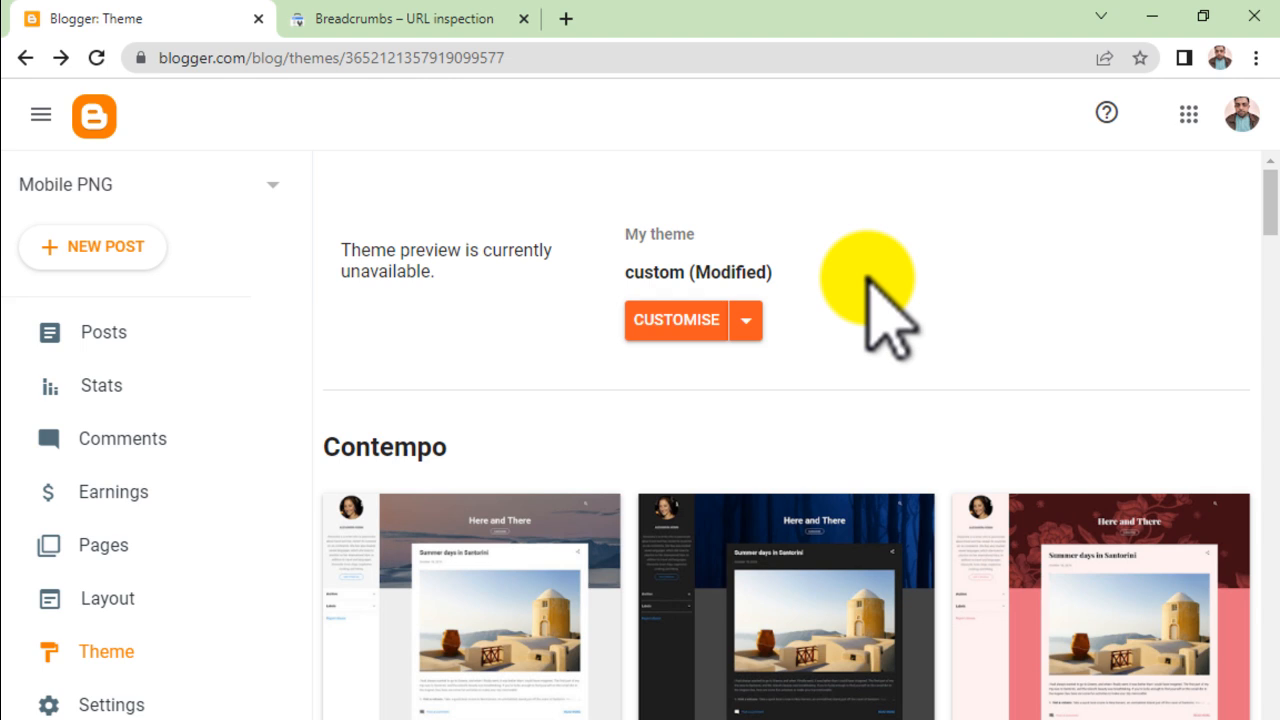
left_click(747, 318)
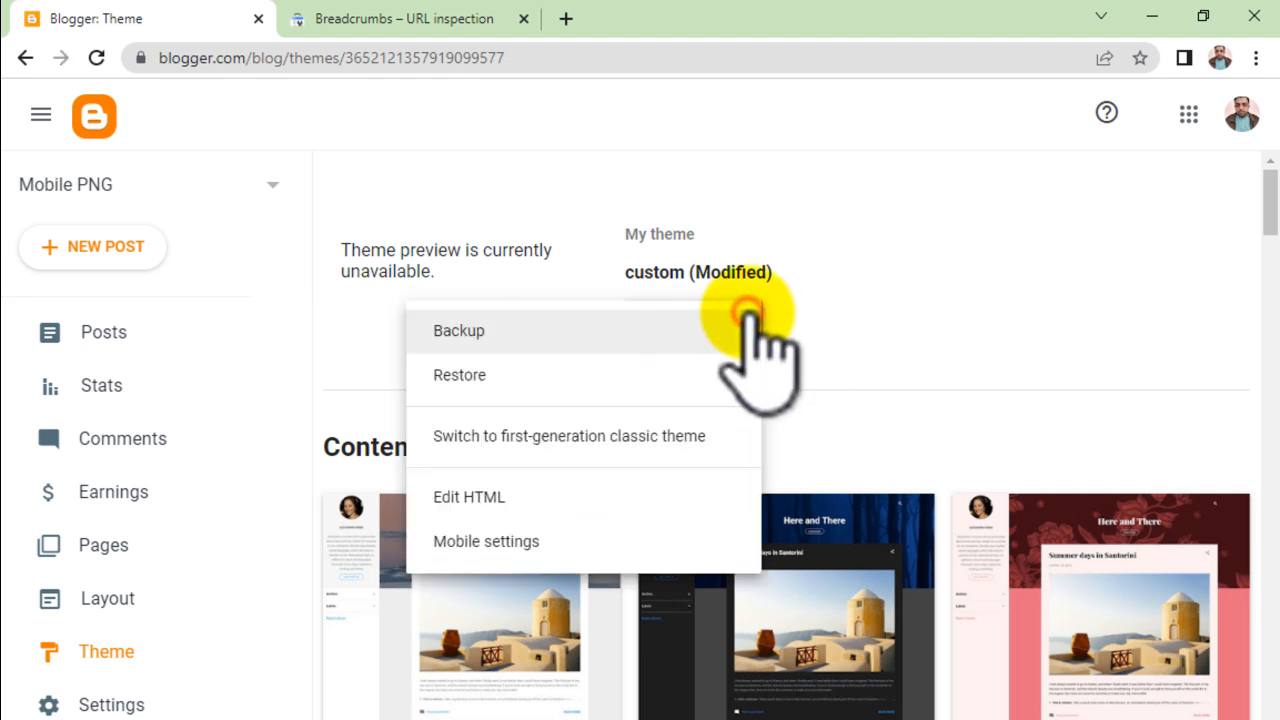
left_click(474, 334)
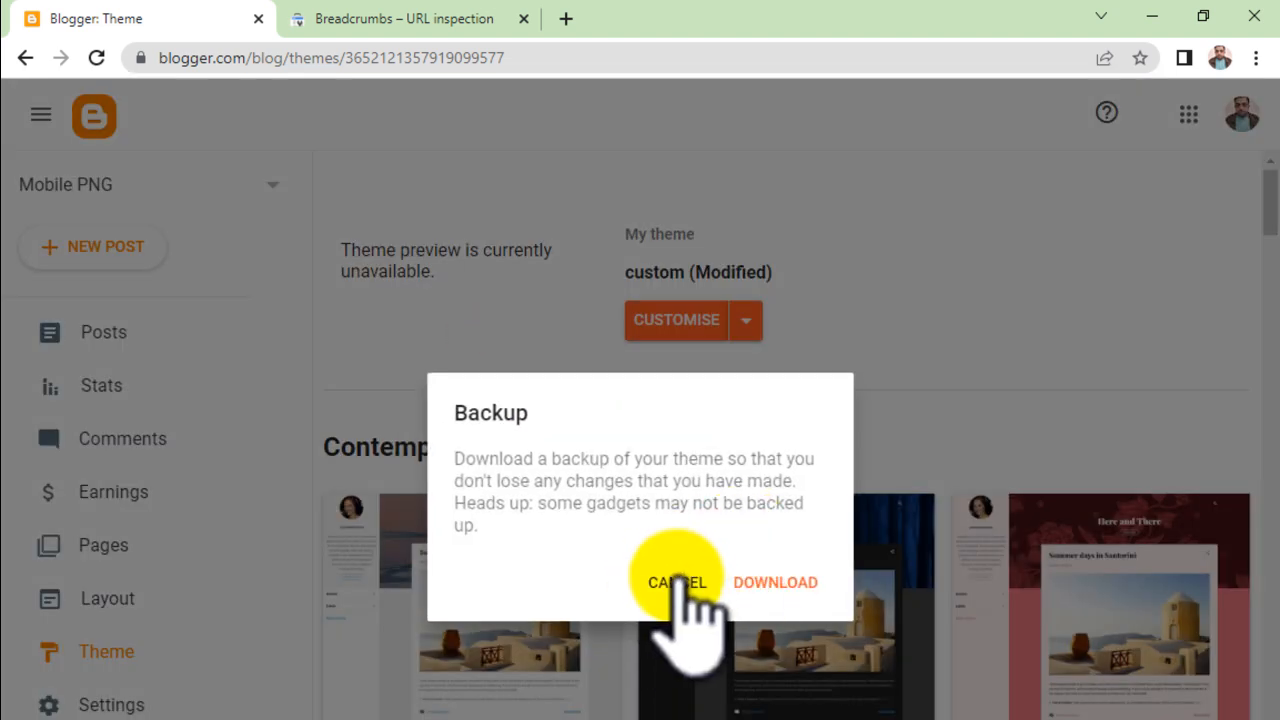
left_click(676, 582)
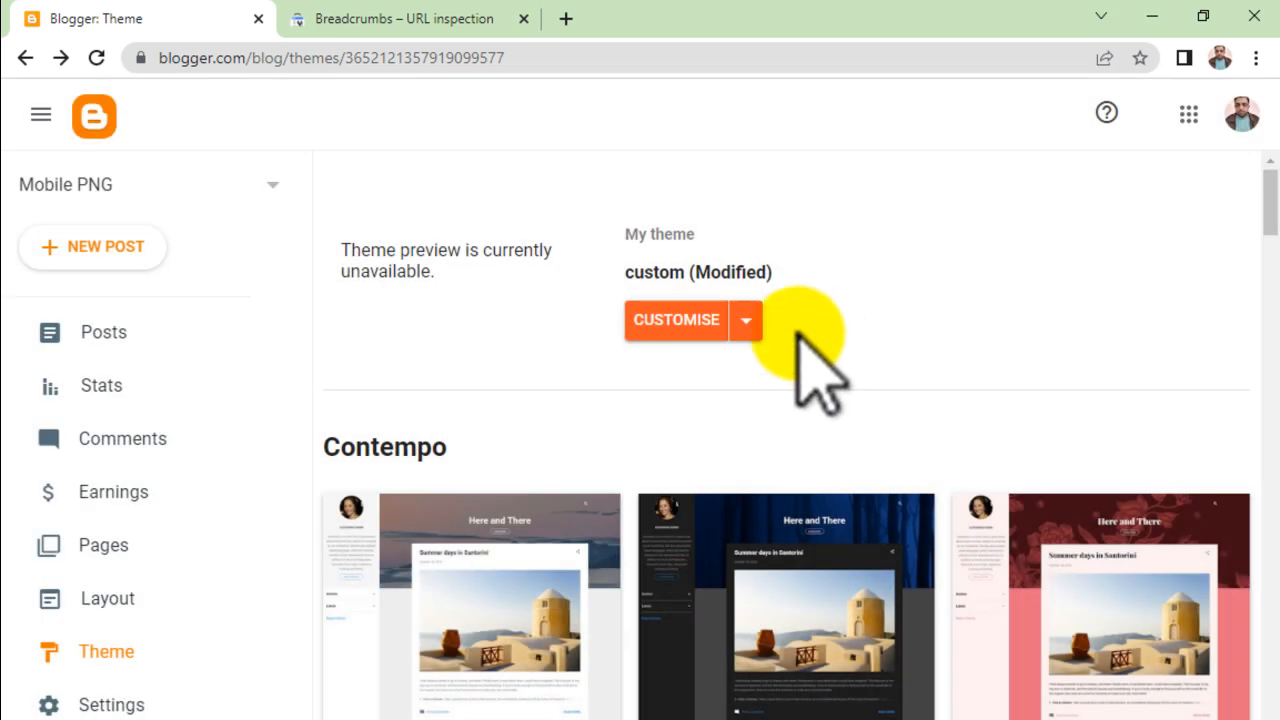
- Open the custom theme's HTML for editing and search the code for the copied text "<b:includable id='breadcrumb"
left_click(746, 320)
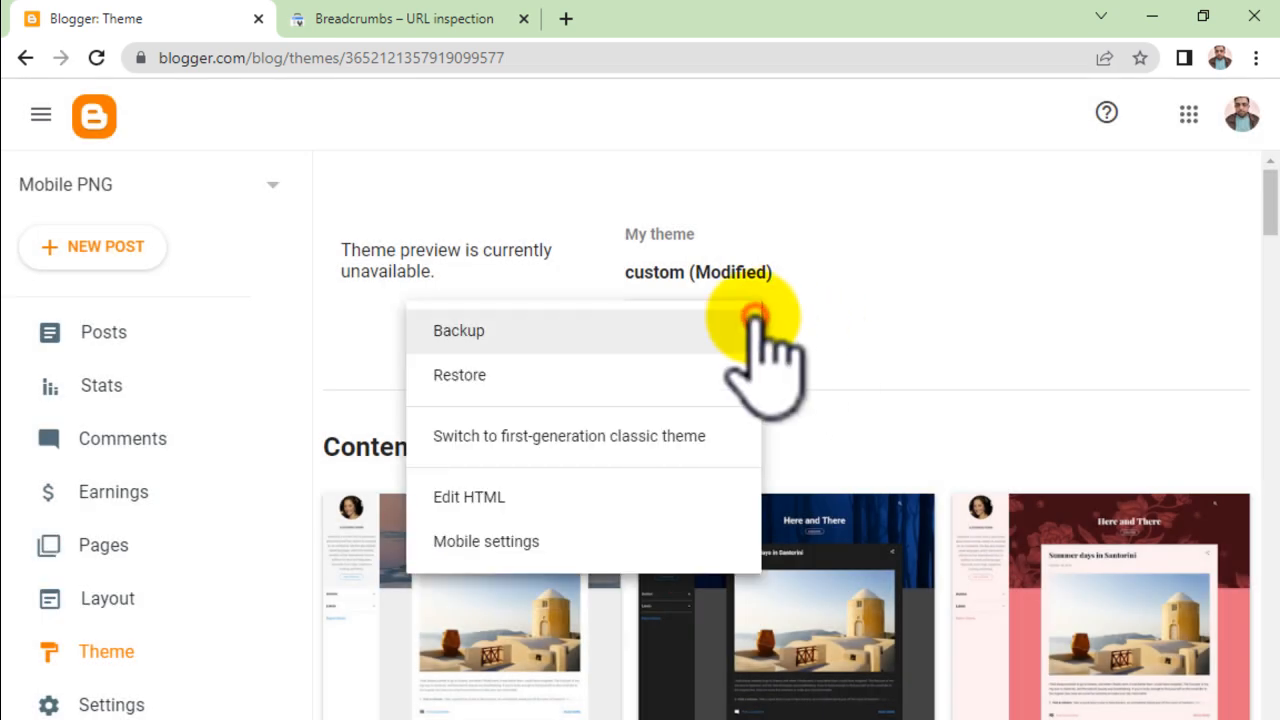
left_click(521, 493)
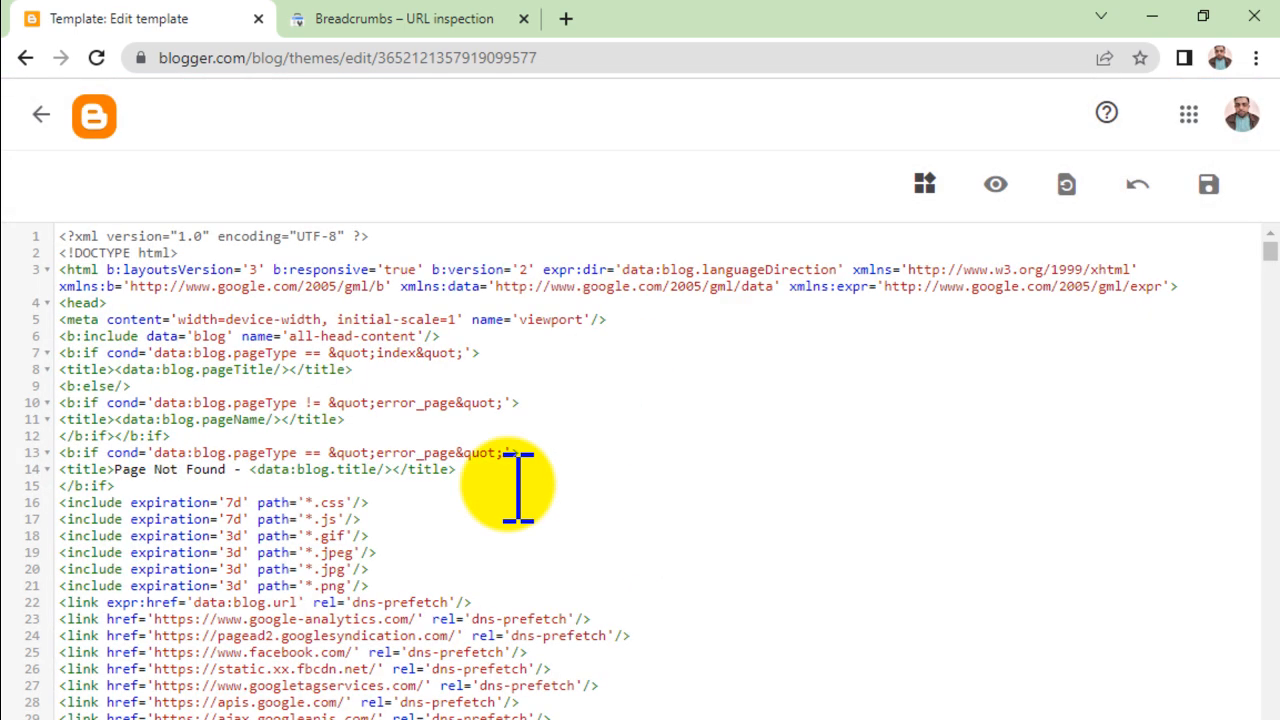
left_click(375, 401)
key("ctrl+f")
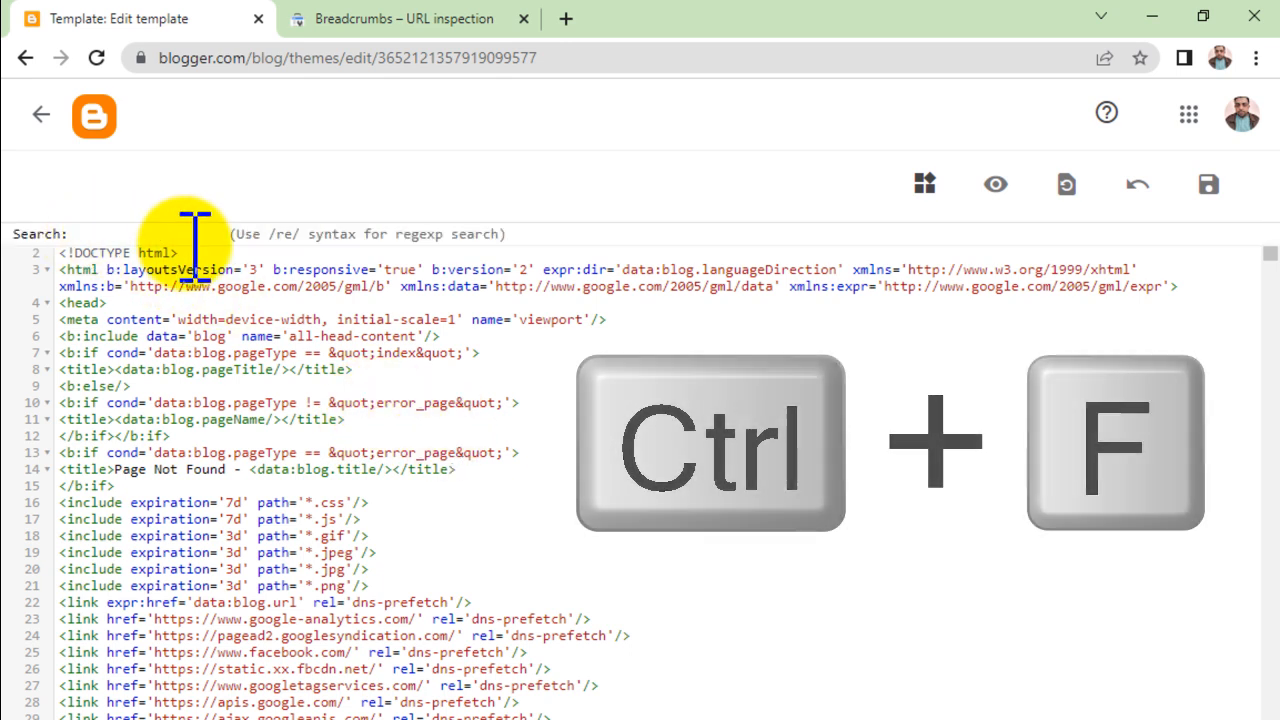
right_click(225, 278)
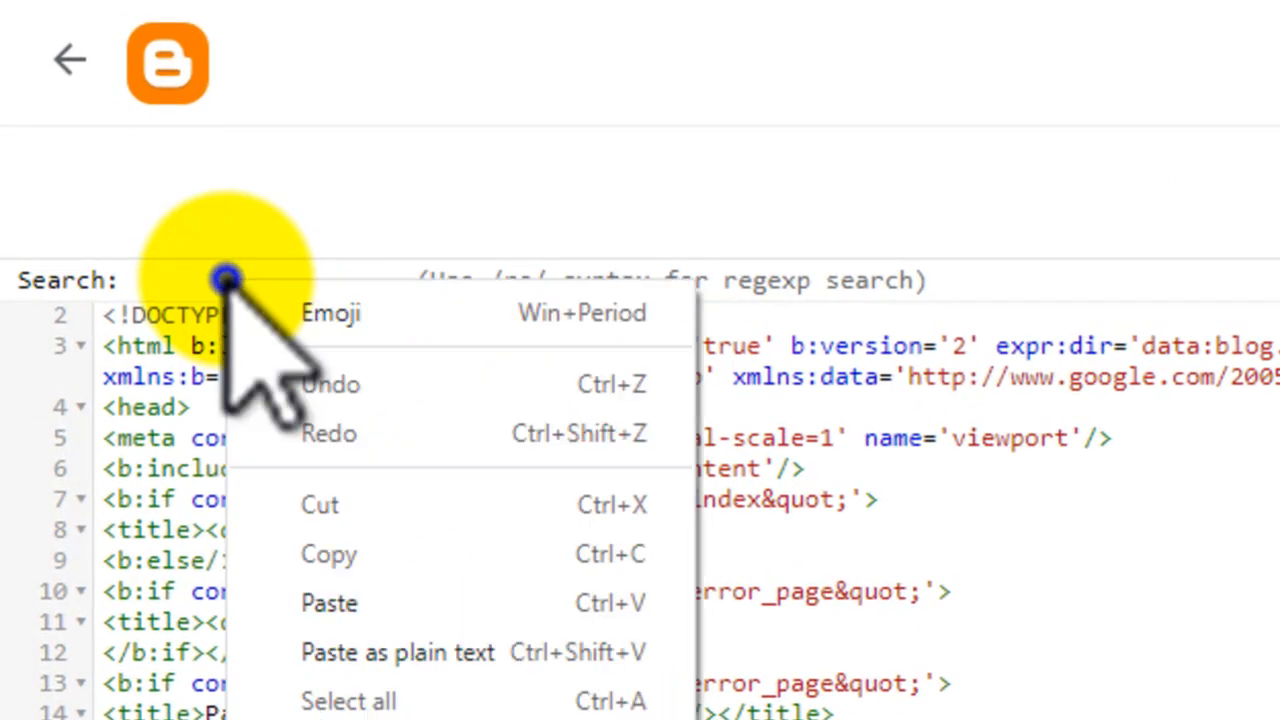
left_click(335, 601)
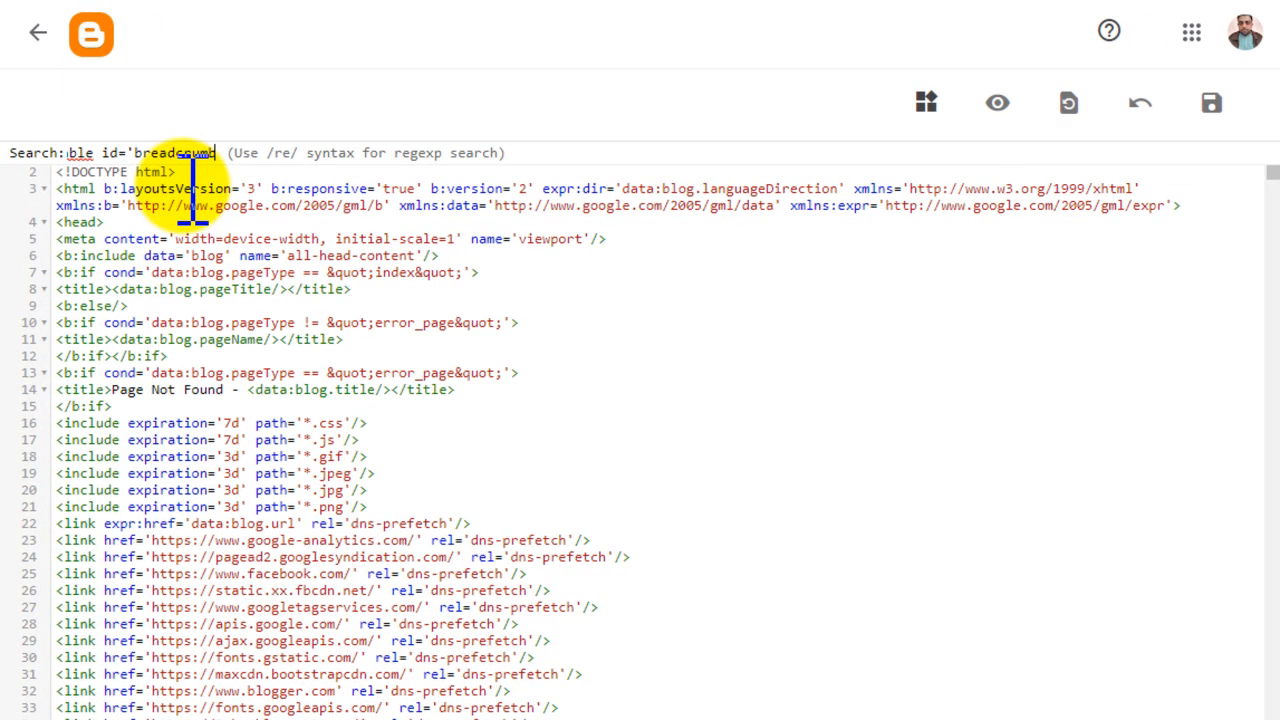
key("Return")
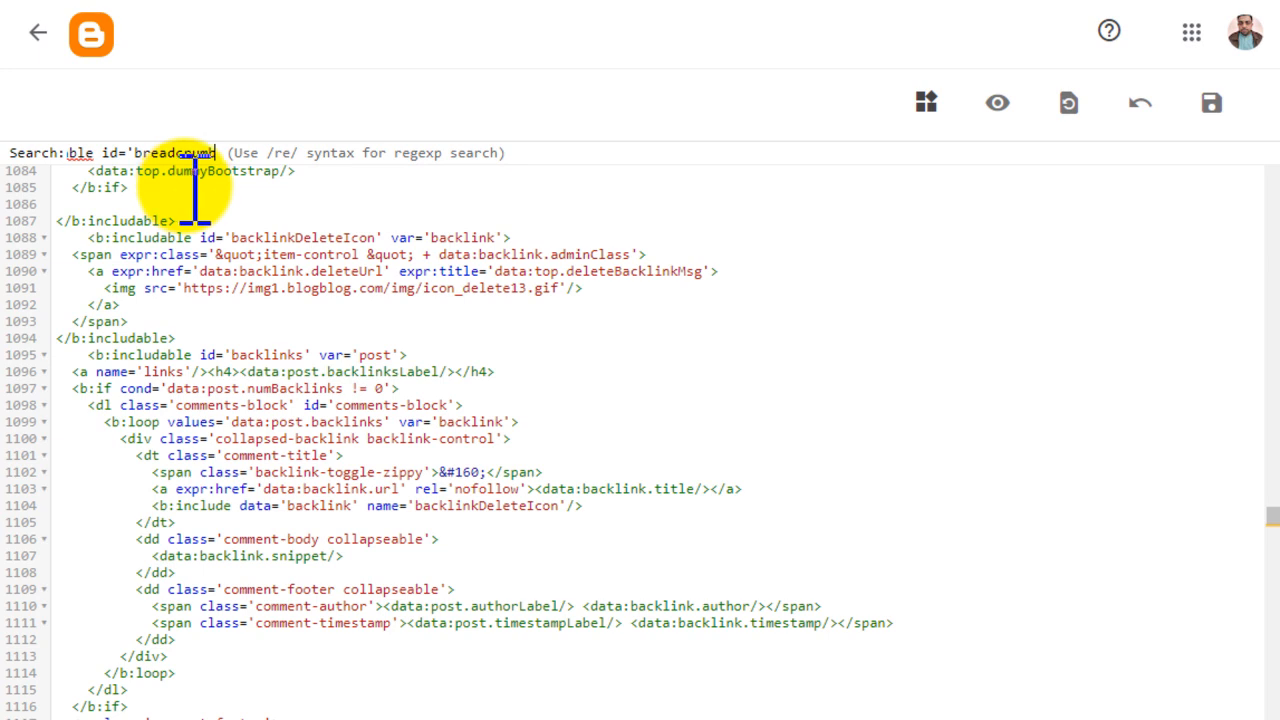
scroll(328, 370, "down", 5)
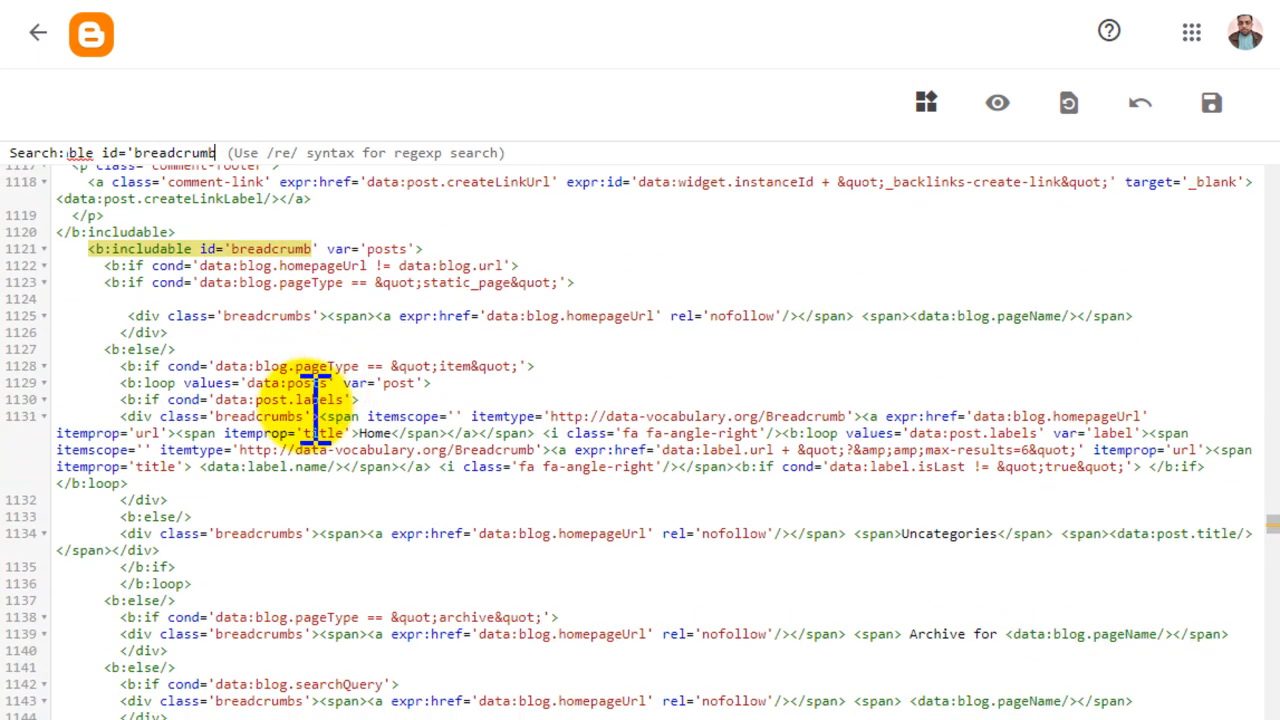
scroll(316, 410, "up", 2)
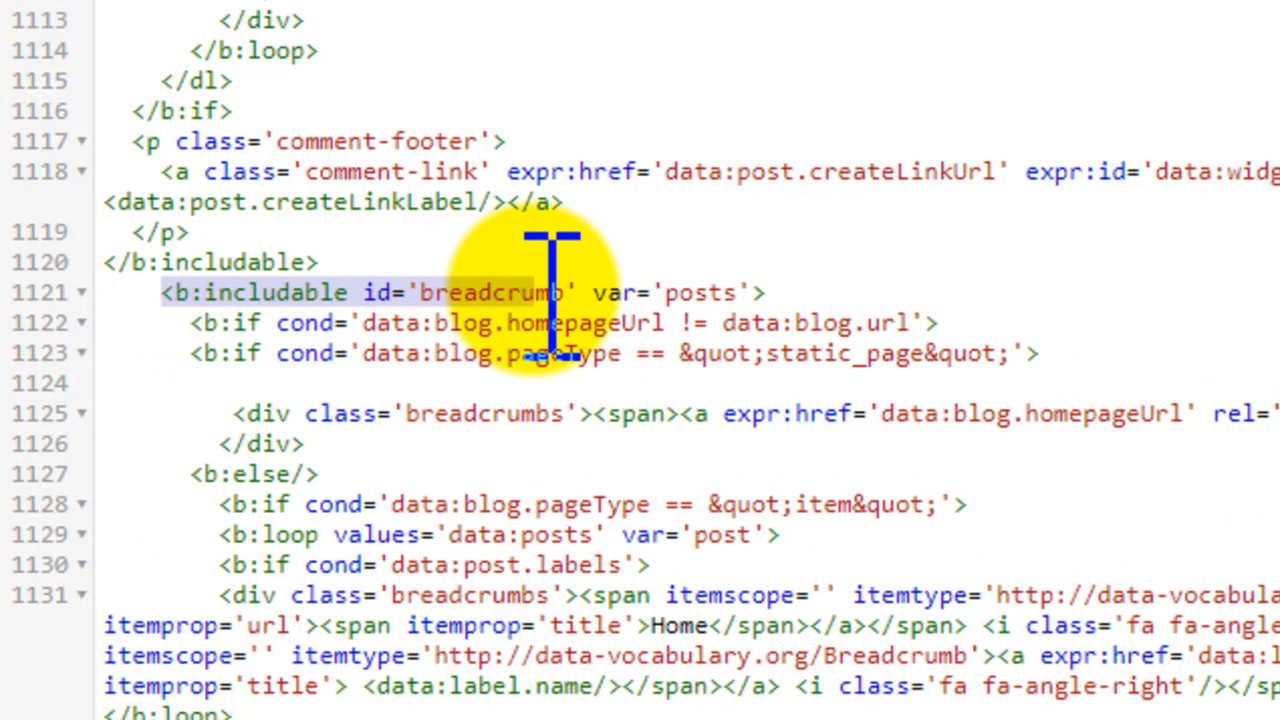
left_click(574, 293)
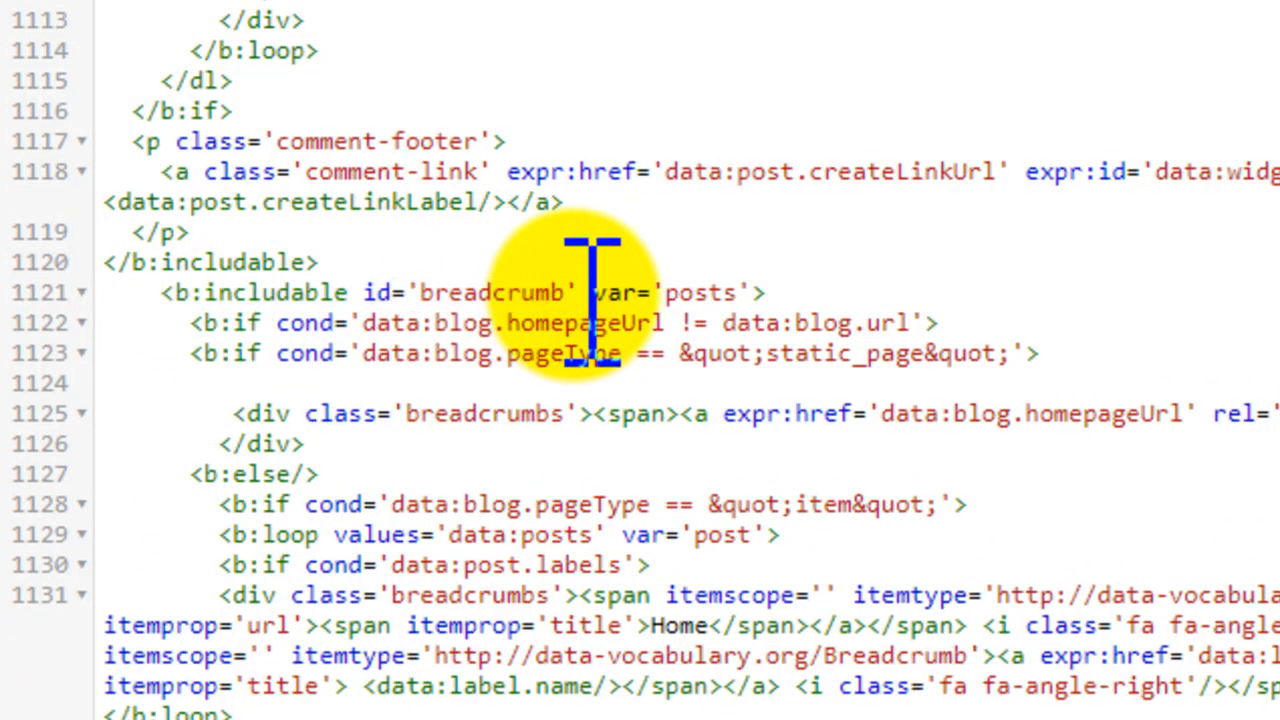
key("Return")
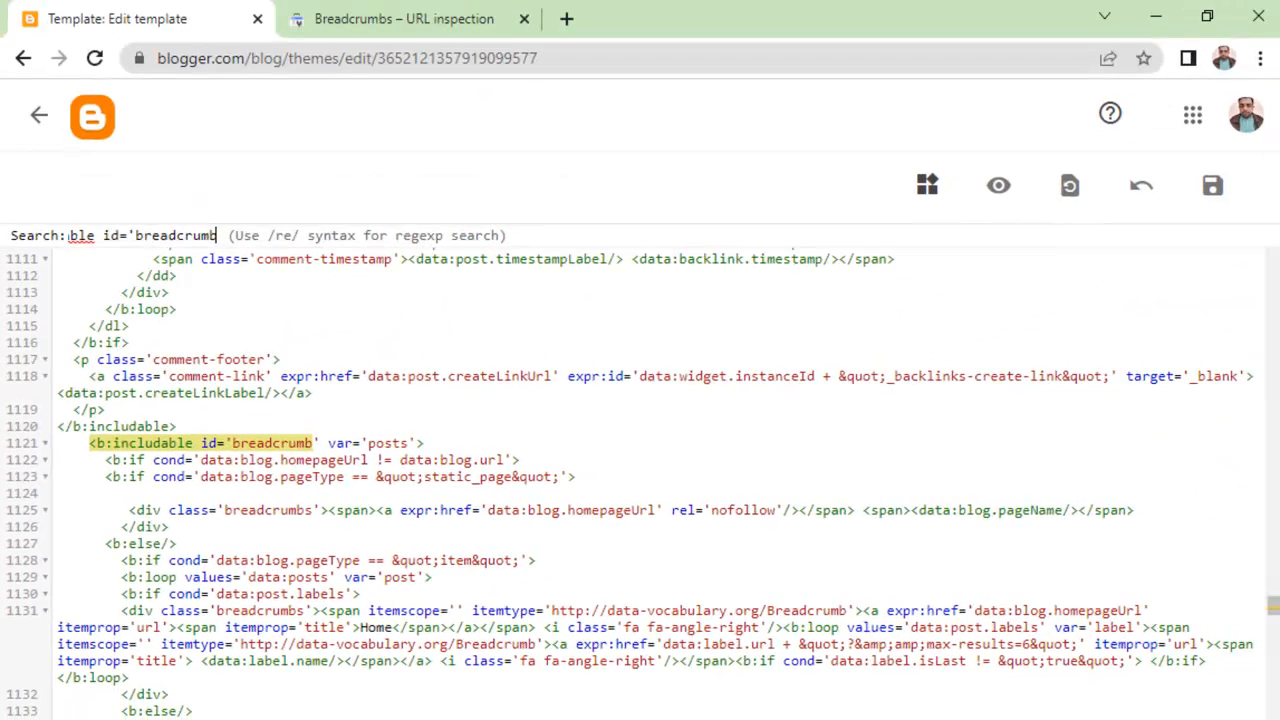
- Switch to the CODE file in Notepad and copy its entire replacement breadcrumb code
key("alt+Tab")
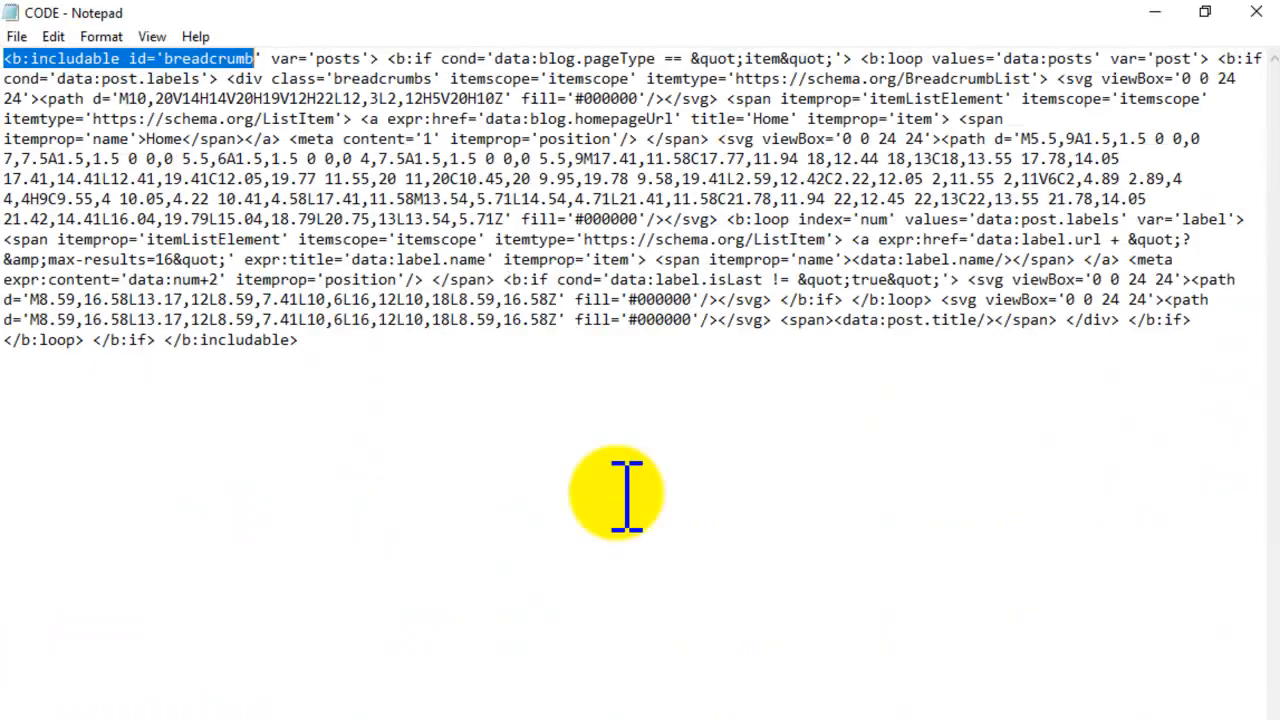
key("ctrl+a")
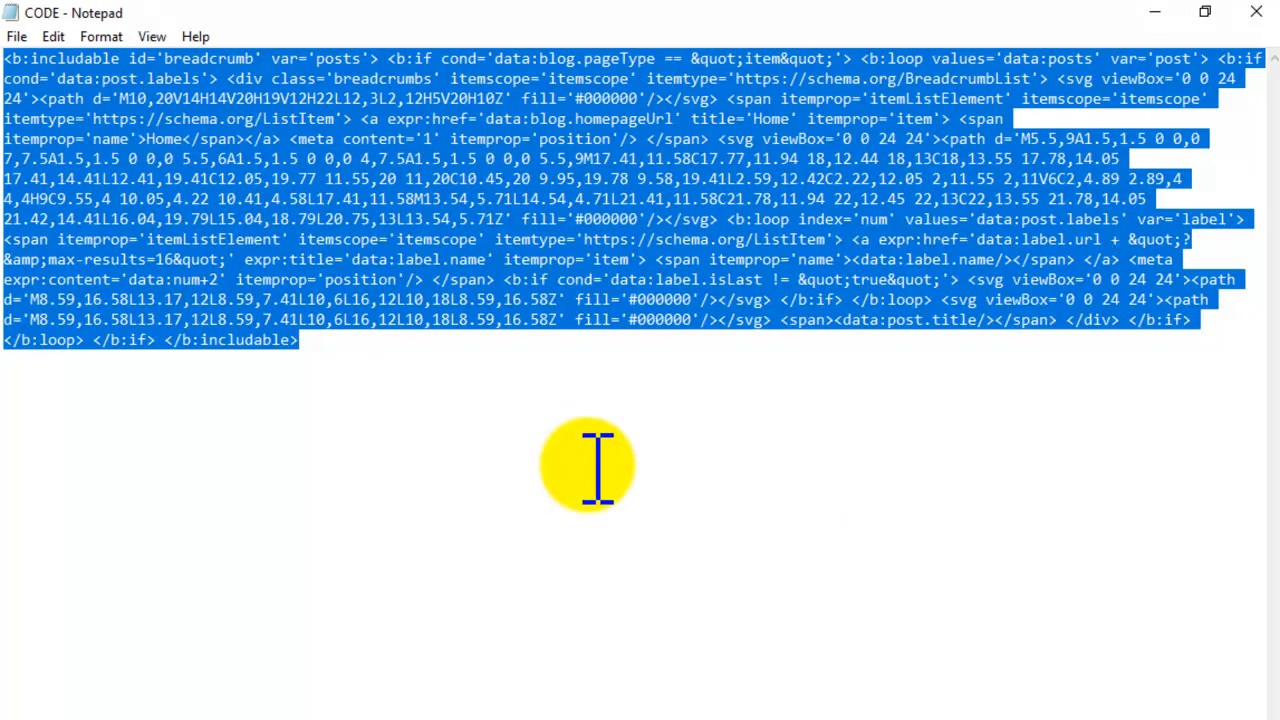
right_click(513, 178)
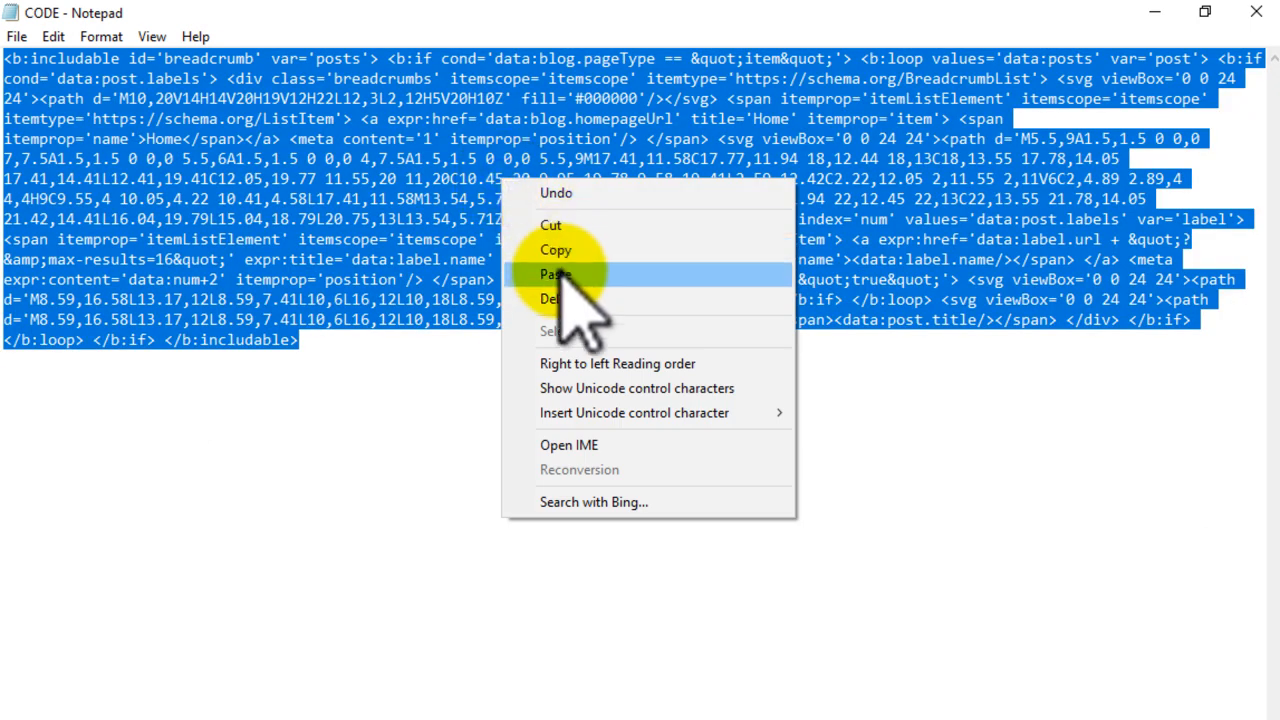
left_click(567, 250)
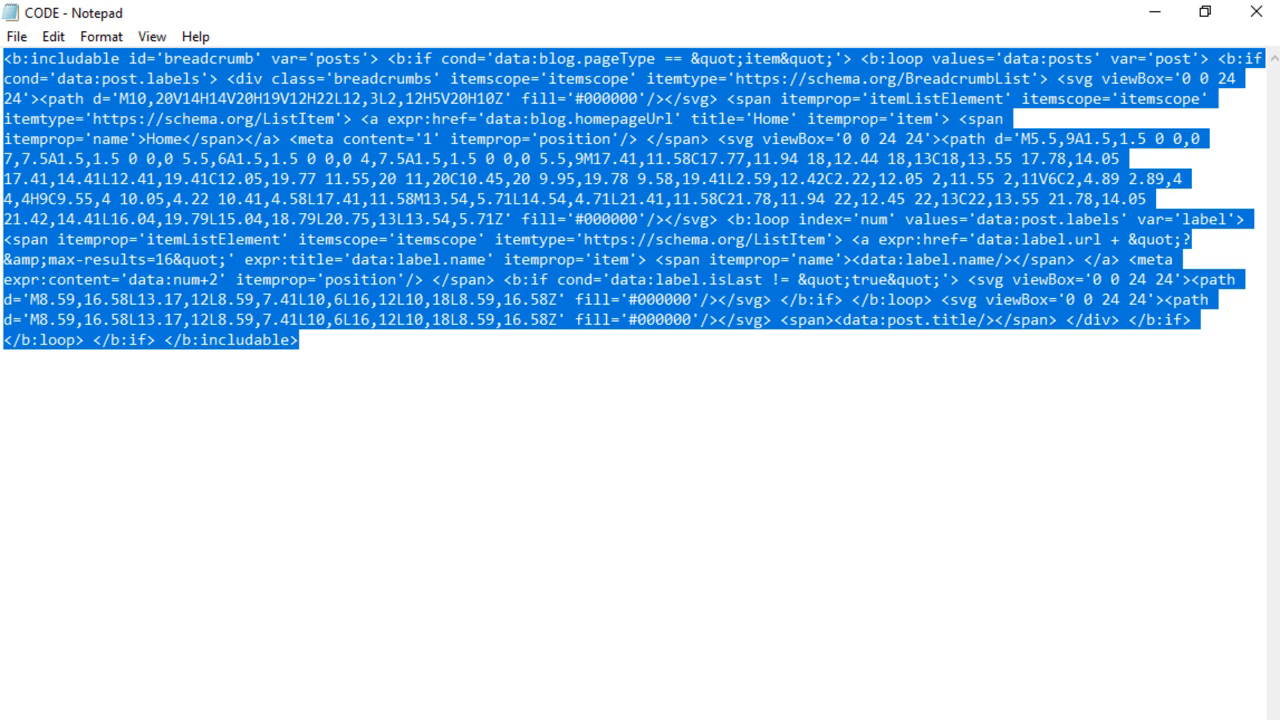
- Back in Blogger's theme code, delete the whole breadcrumb includable block, from its opening tag on line 1121 through its closing </b:includable> on line 1159
left_click(543, 718)
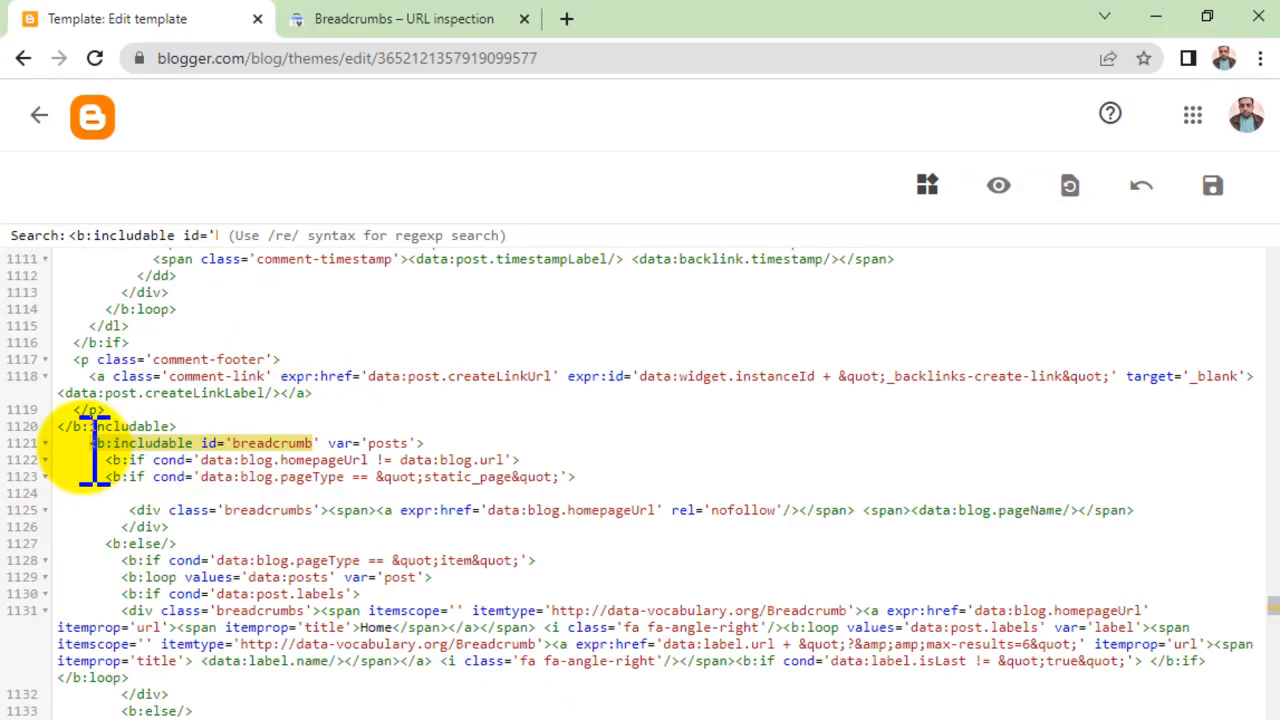
left_click_drag(91, 443, 447, 595)
scroll(440, 580, "down", 2)
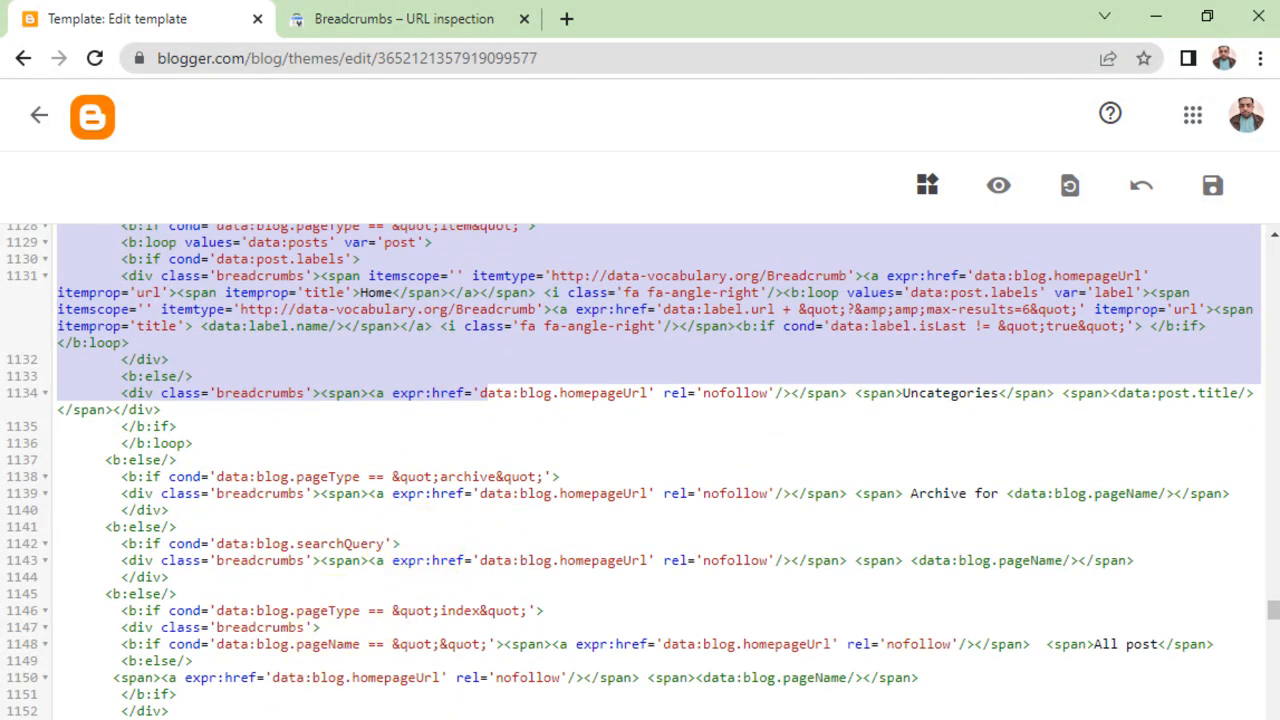
left_click(440, 719, "shift")
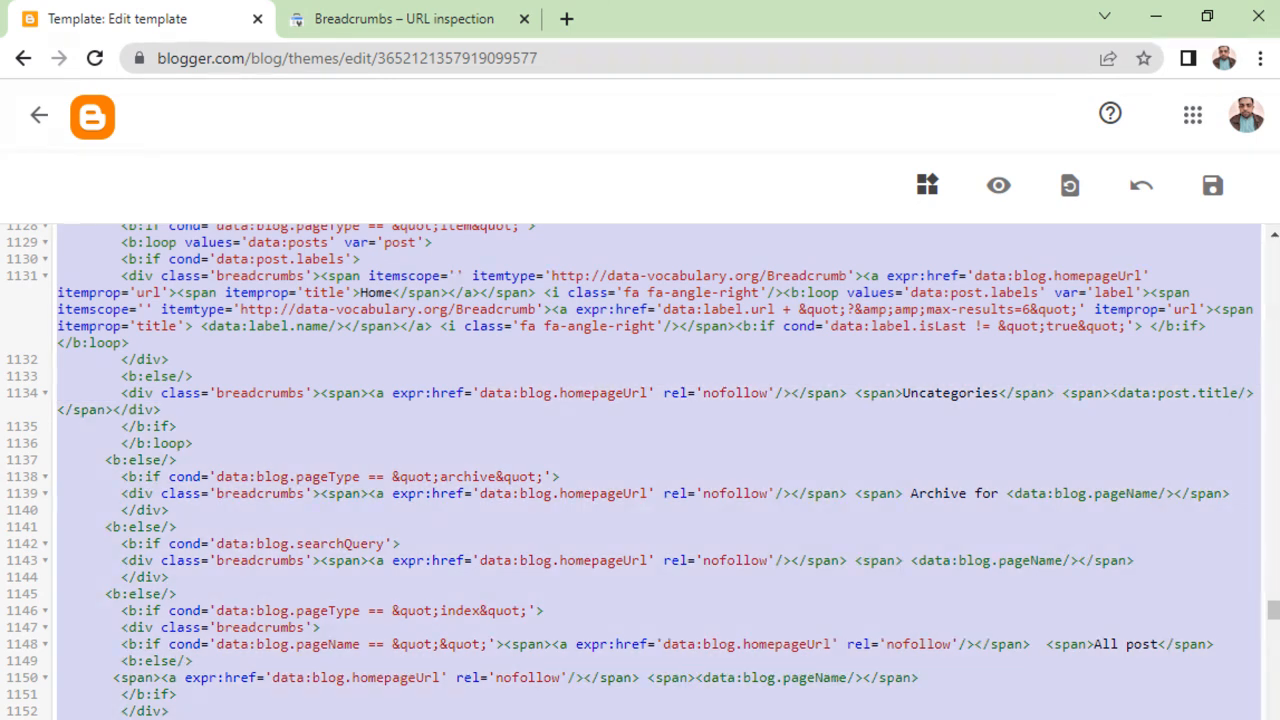
left_click_drag(440, 719, 65, 605)
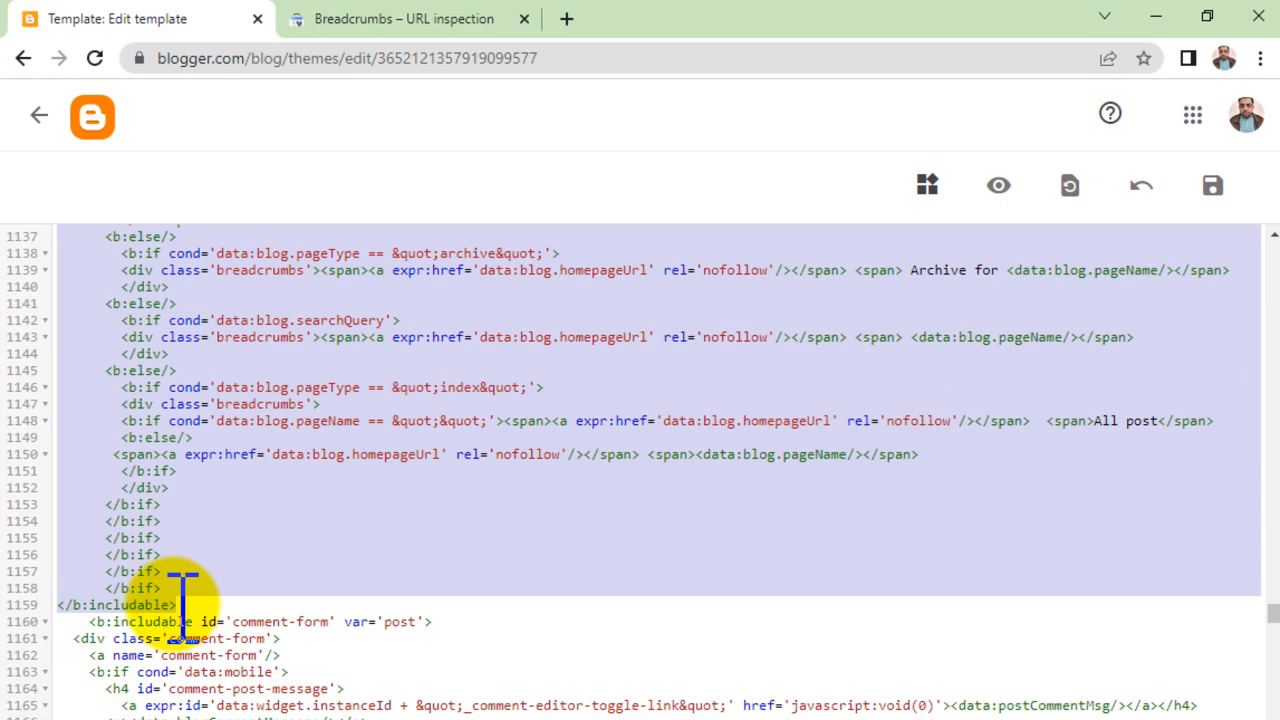
scroll(183, 600, "up", 4)
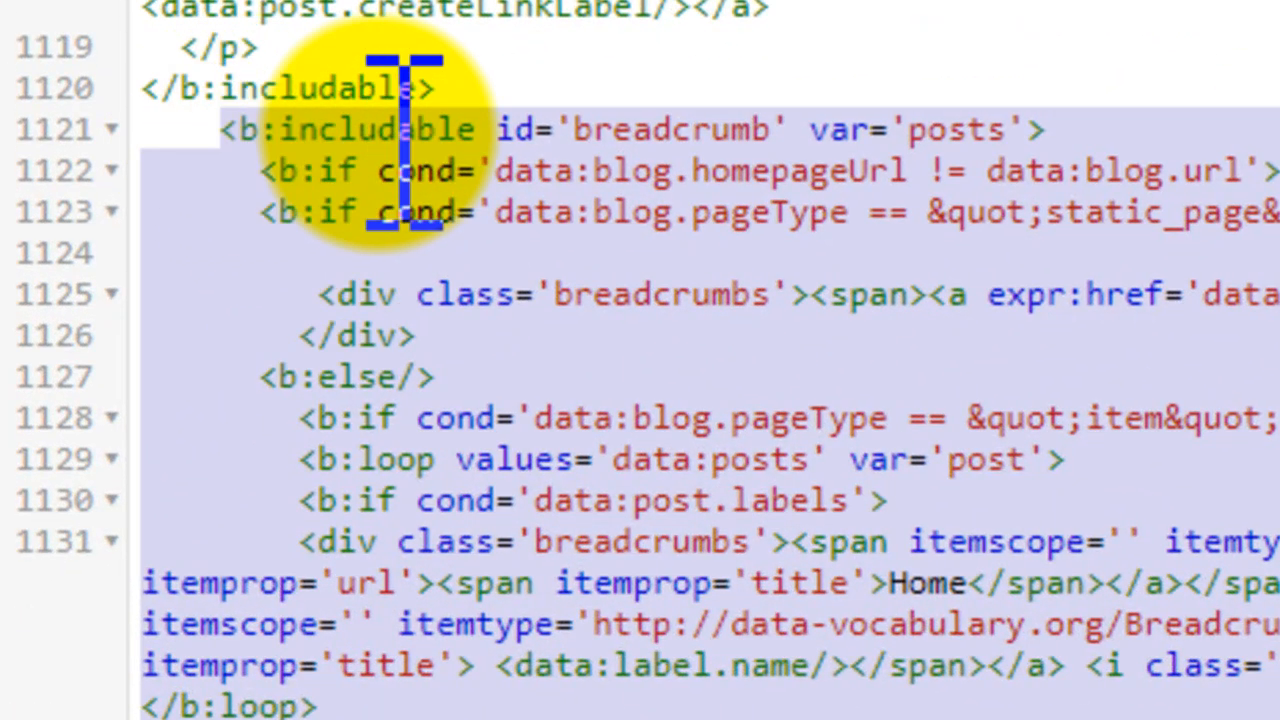
scroll(500, 170, "down", 7)
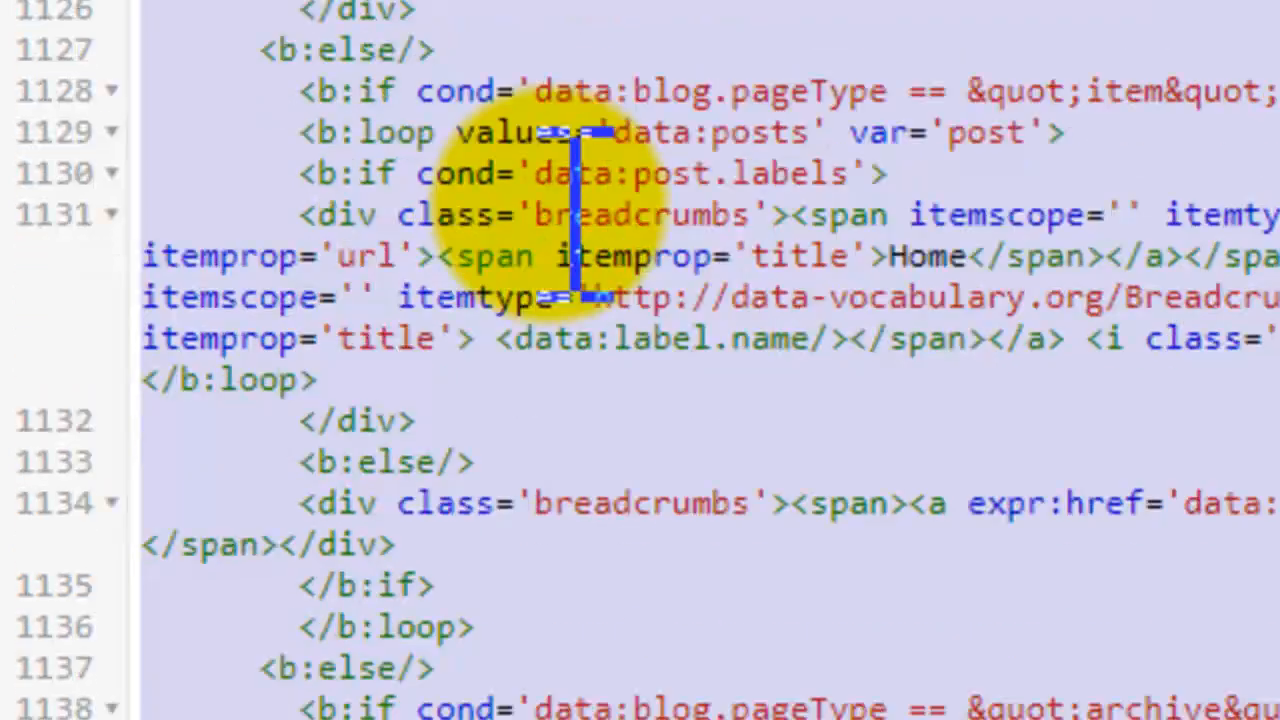
scroll(575, 100, "down", 3)
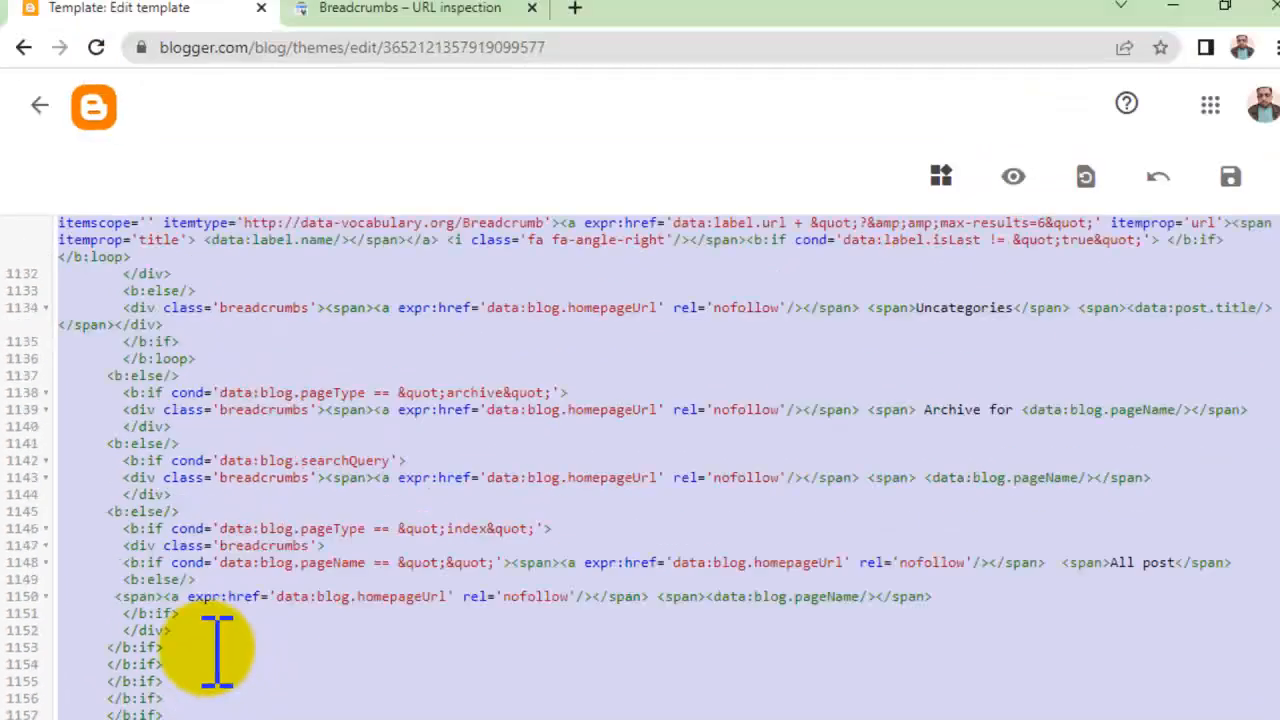
scroll(217, 650, "up", 10)
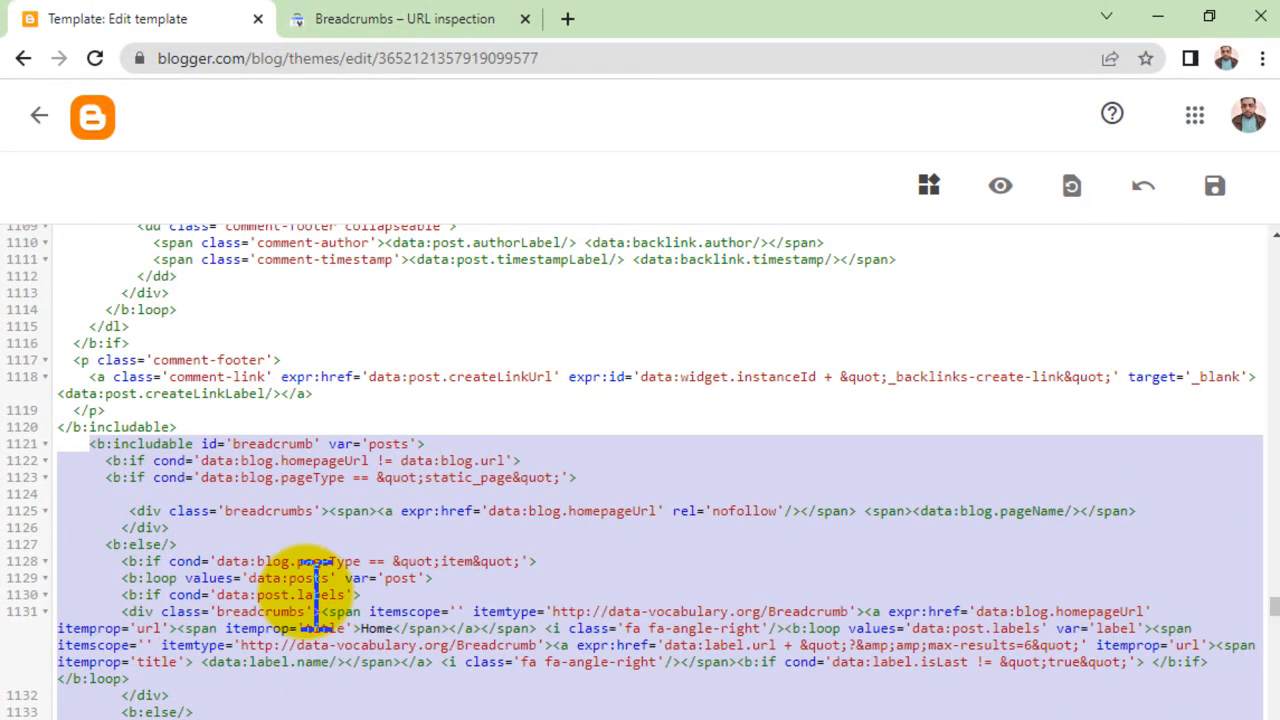
key("Delete")
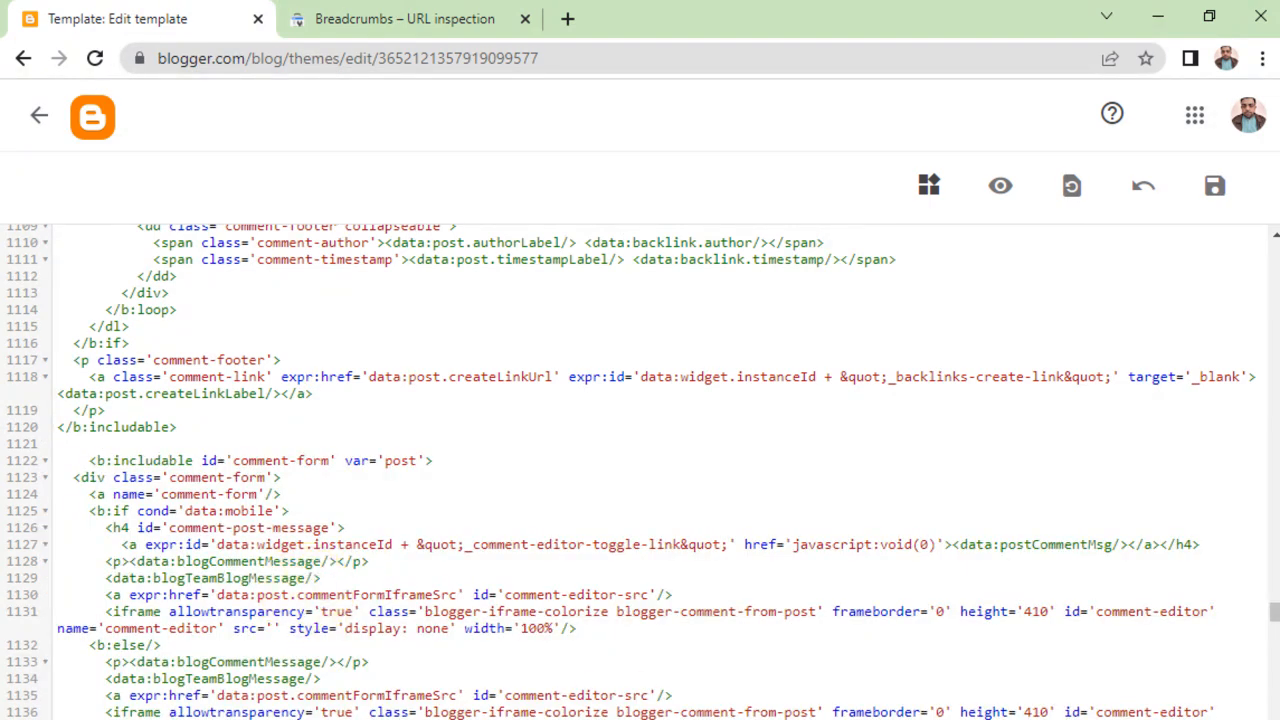
- Paste the copied breadcrumb code into the empty line 1121, save the theme and return to the Theme page
key("alt+Tab")
key("alt+Tab")
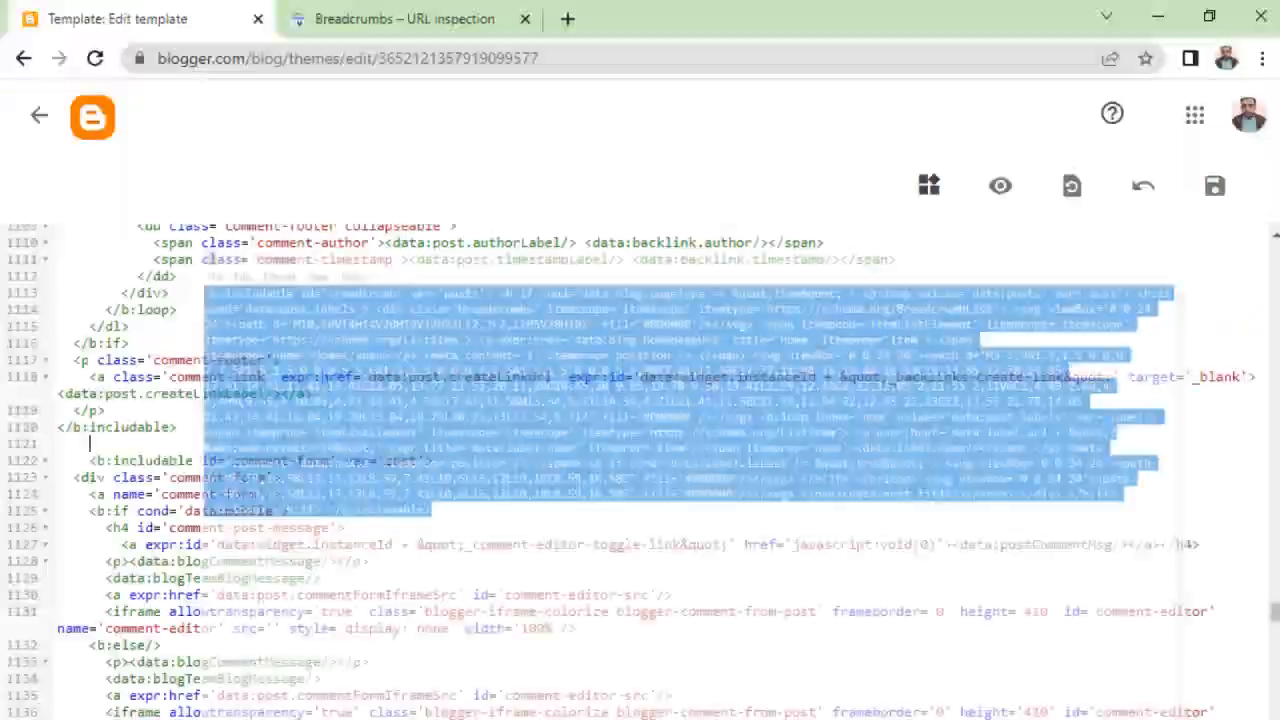
key("ctrl+v")
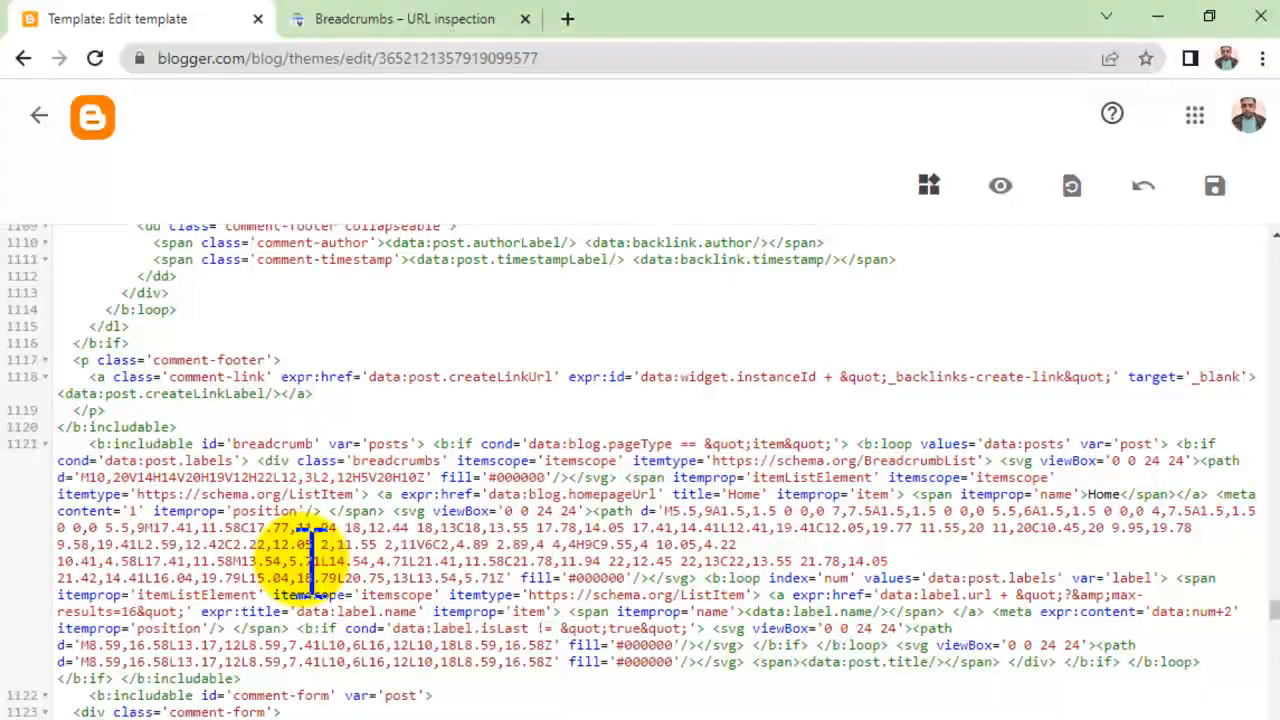
left_click(1216, 186)
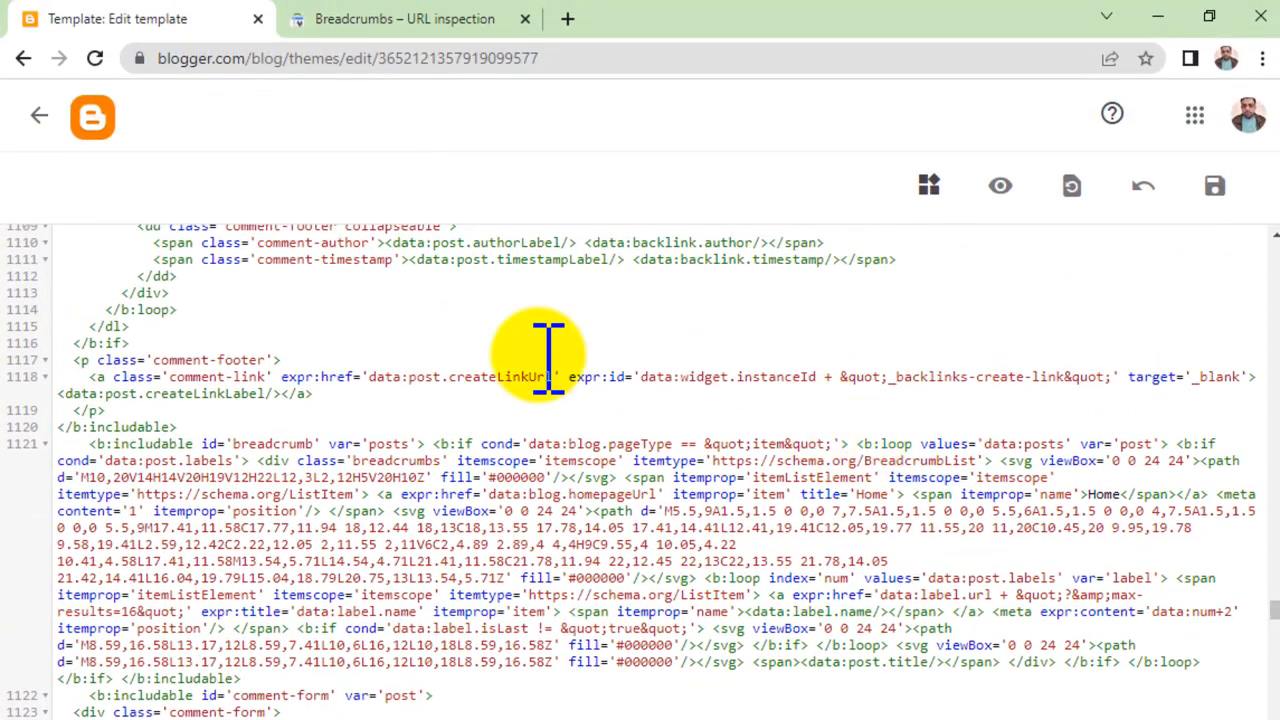
left_click(39, 115)
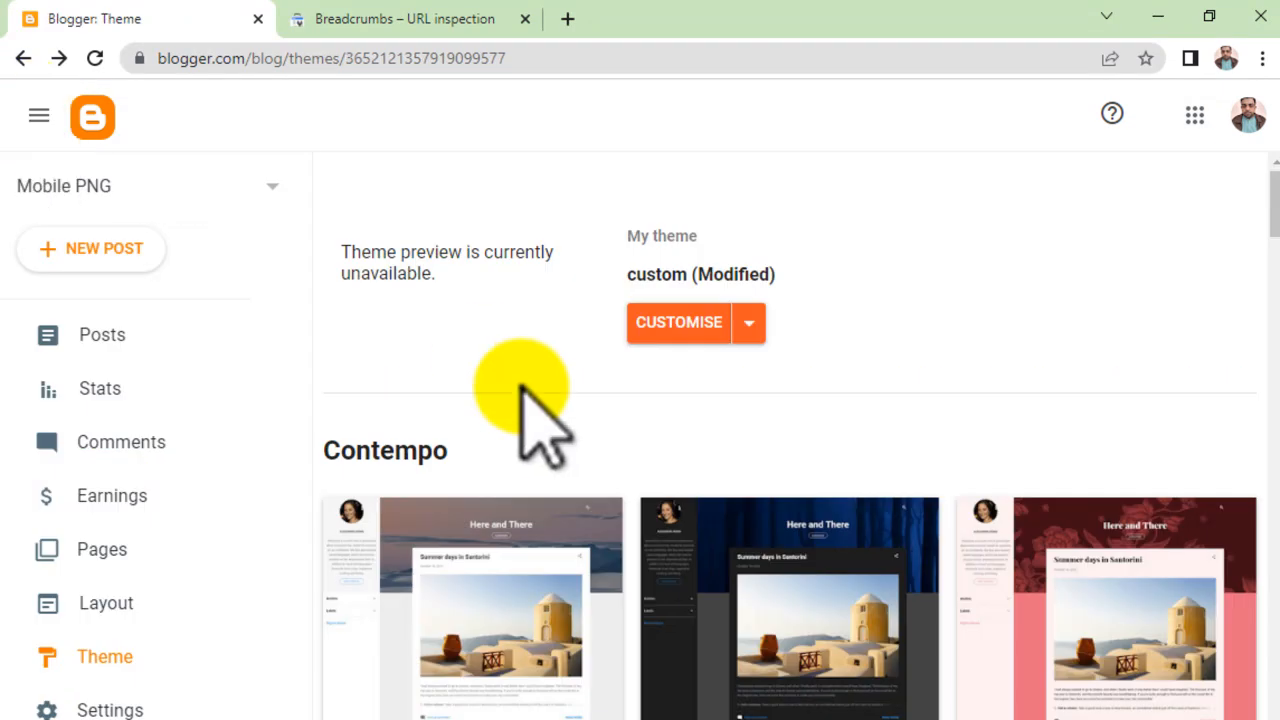
- Switch to Google Search Console, copy the how-to-make-png-file-in-adobe-photoshop.html page URL and run a new URL inspection on it
left_click(421, 17)
scroll(742, 437, "up", 1)
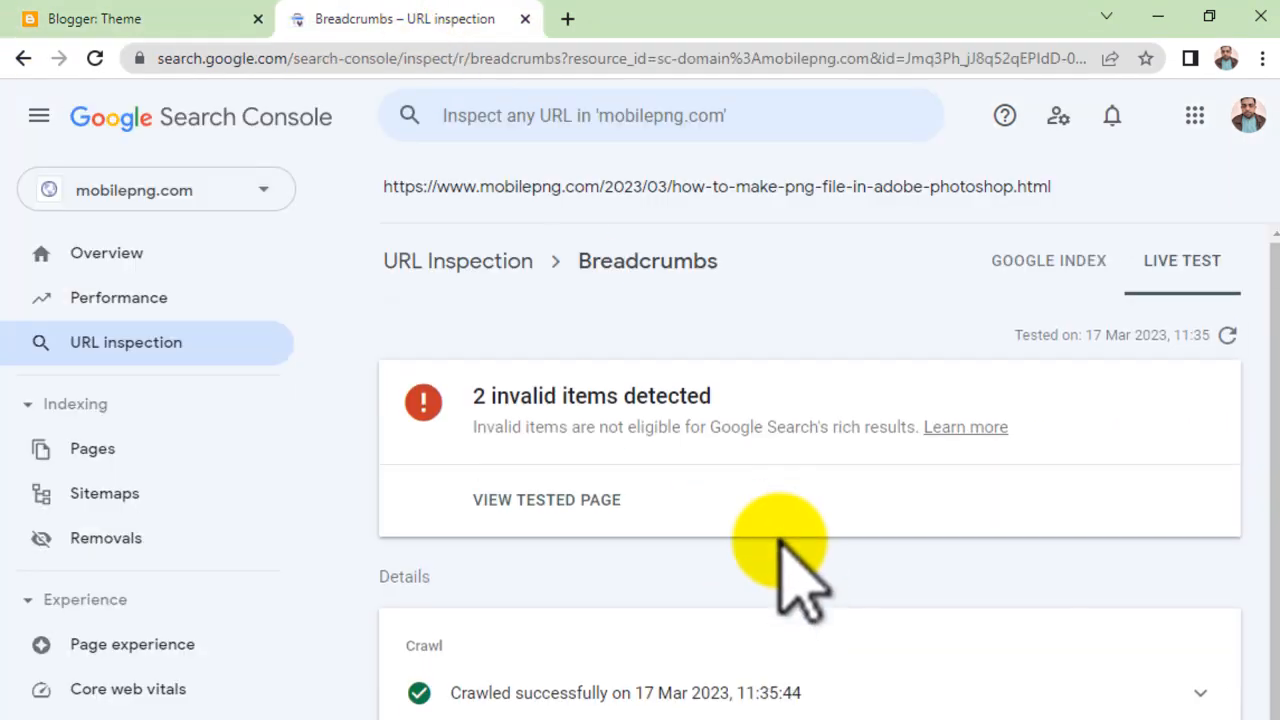
left_click_drag(386, 186, 1052, 193)
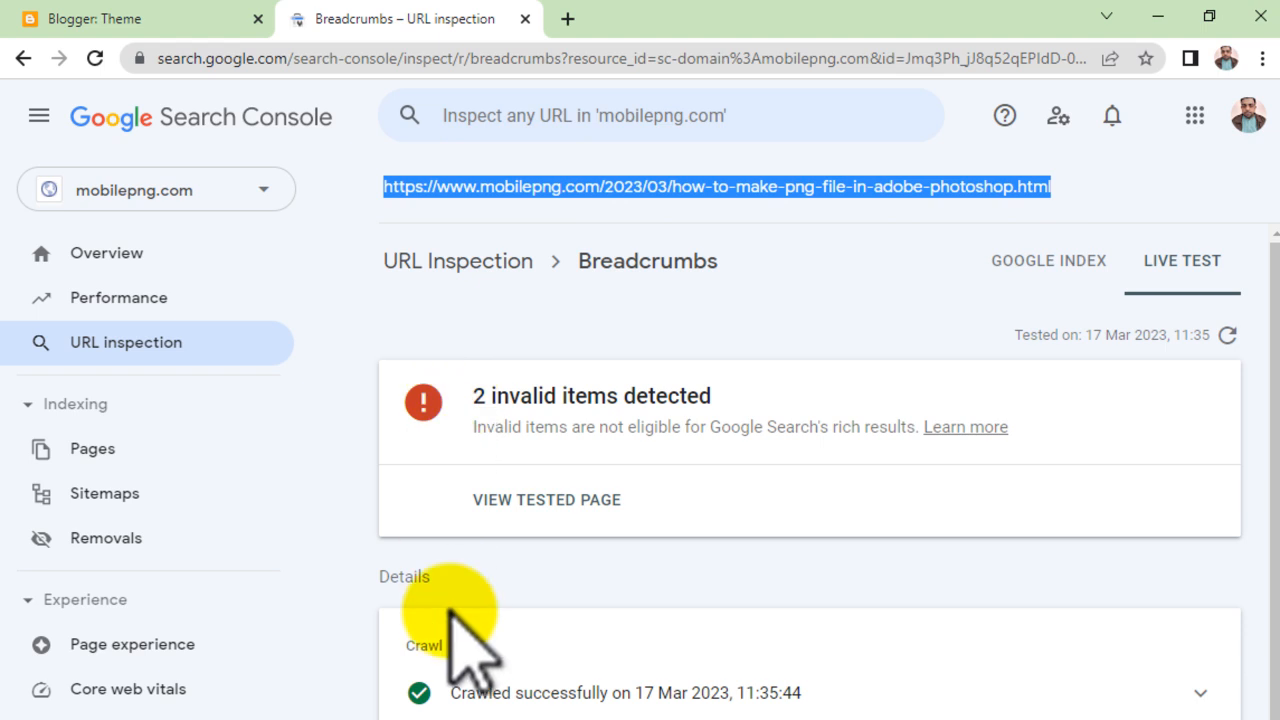
right_click(674, 189)
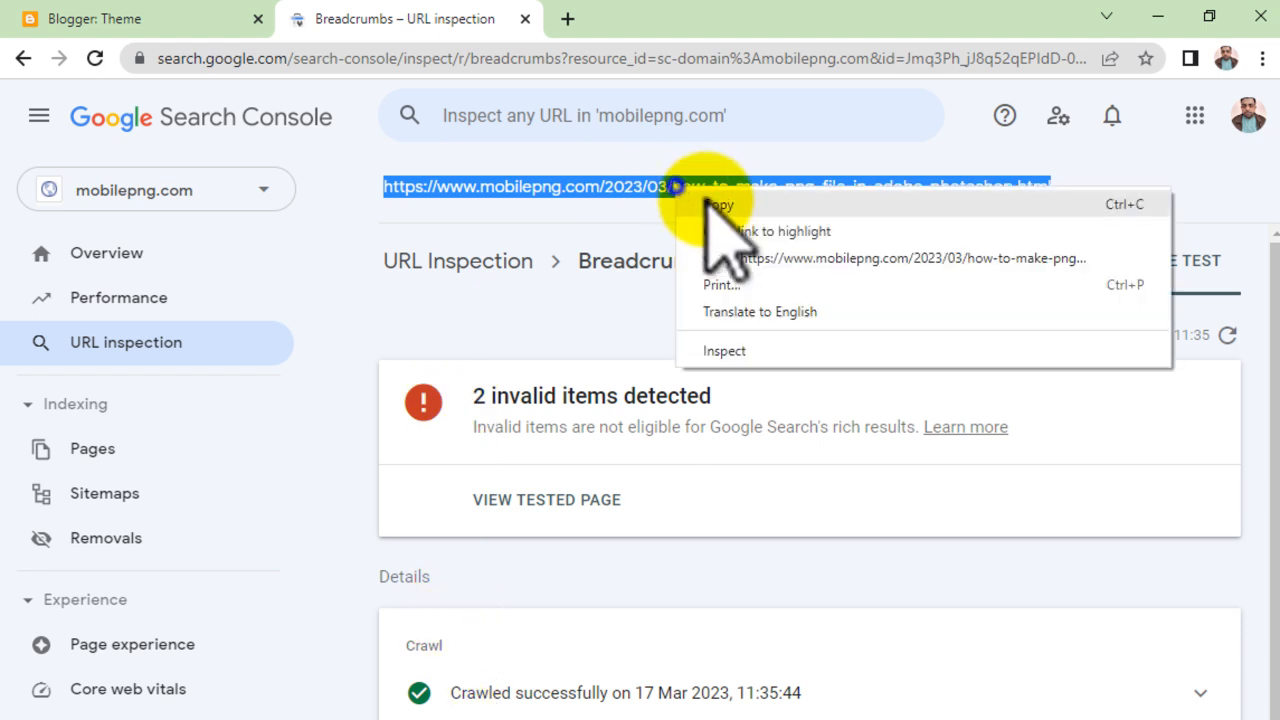
left_click(718, 205)
left_click(586, 125)
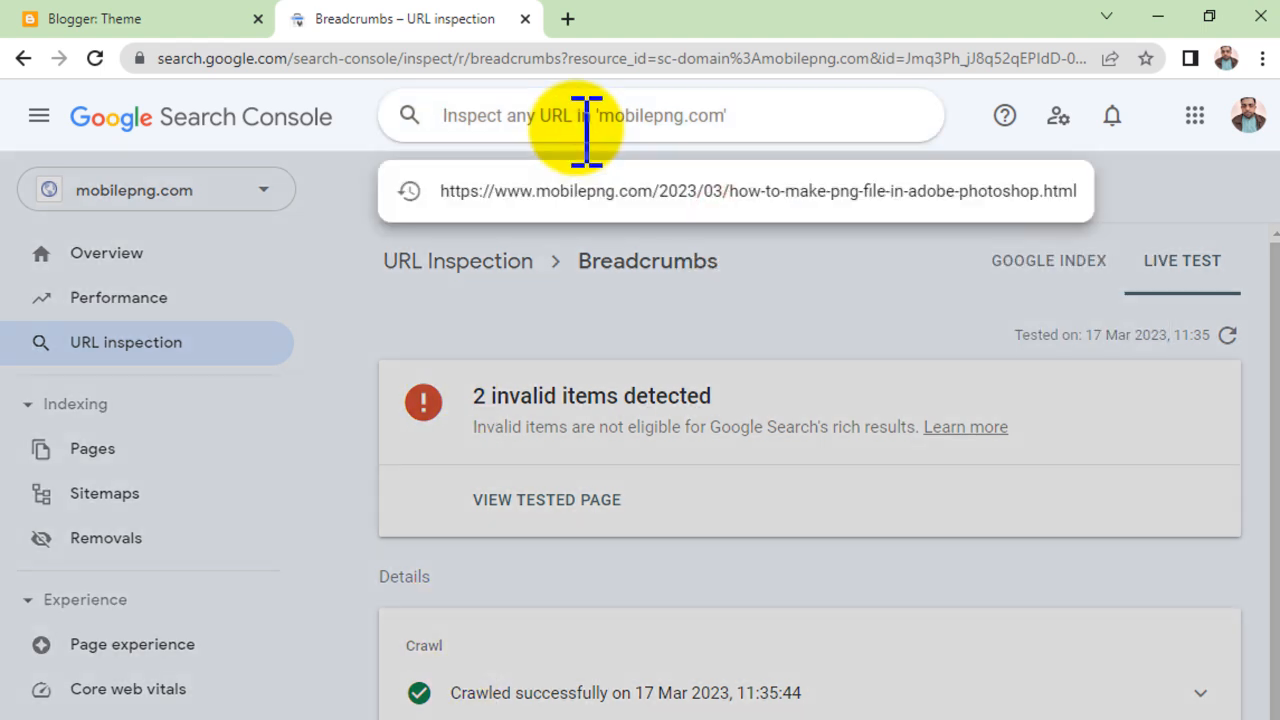
key("Return")
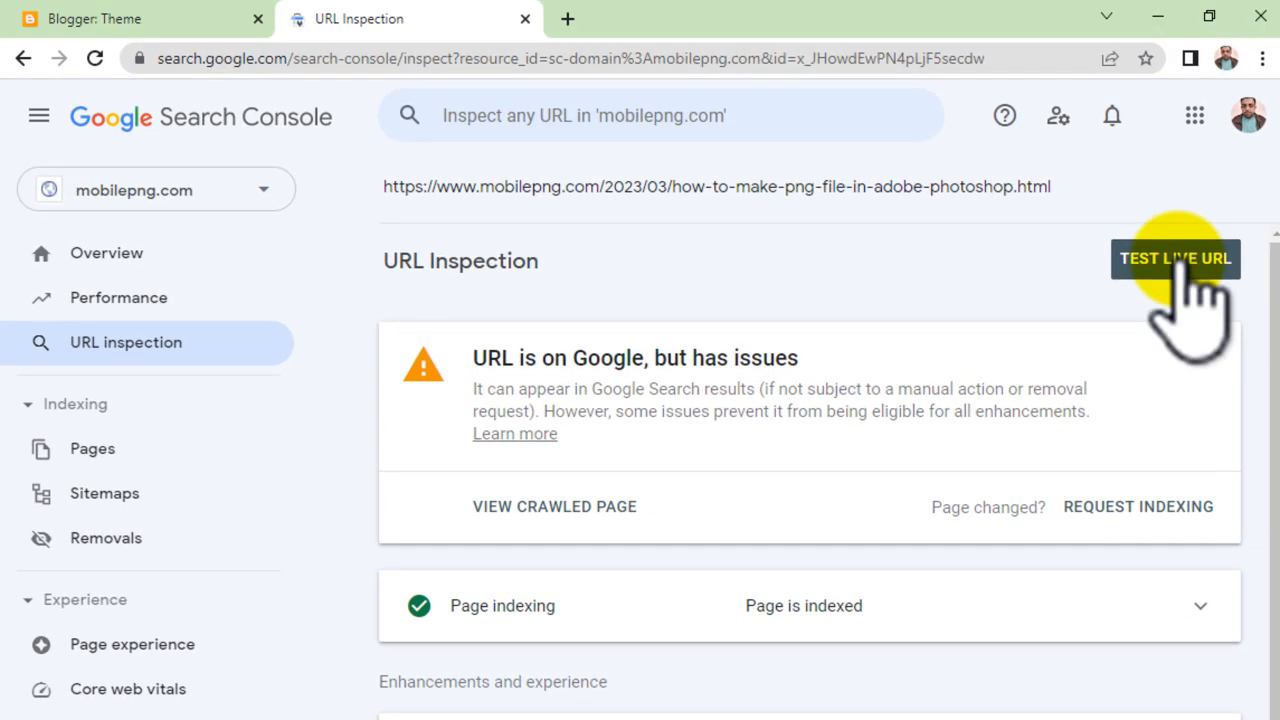
- Run a live test on the inspected URL and check its Breadcrumbs result under Enhancements and experience
left_click(1177, 258)
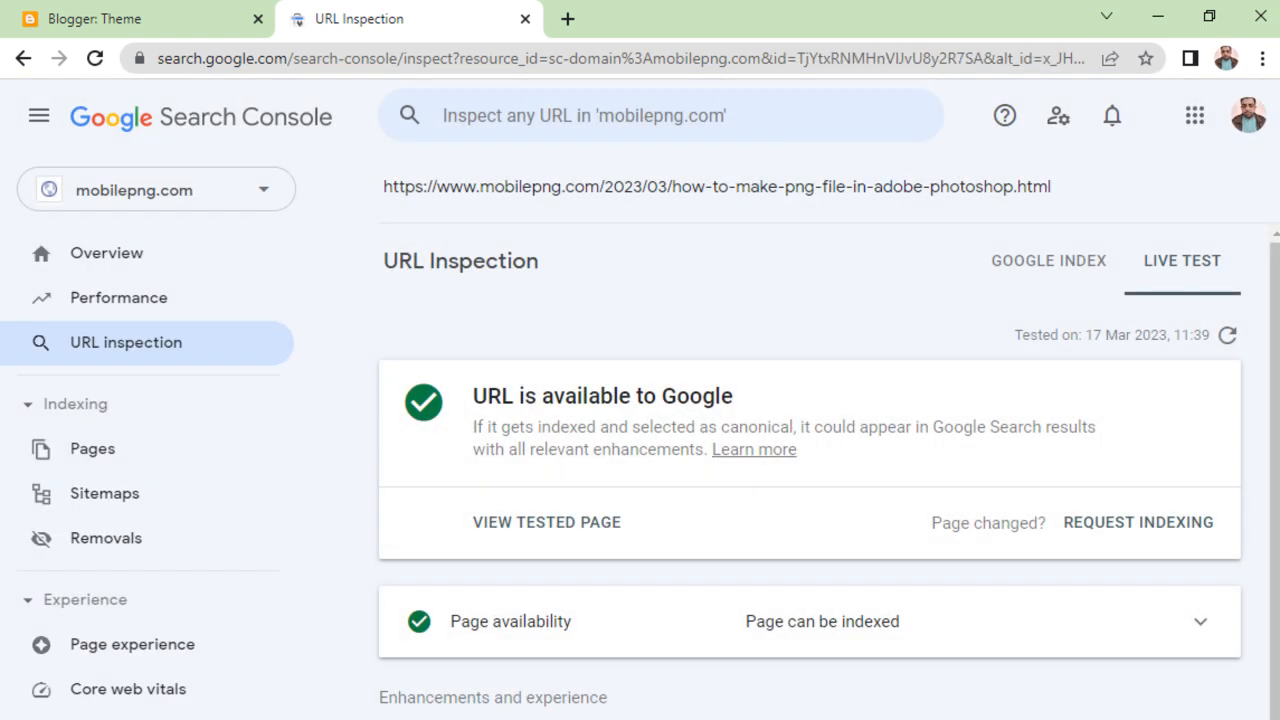
scroll(625, 712, "down", 1)
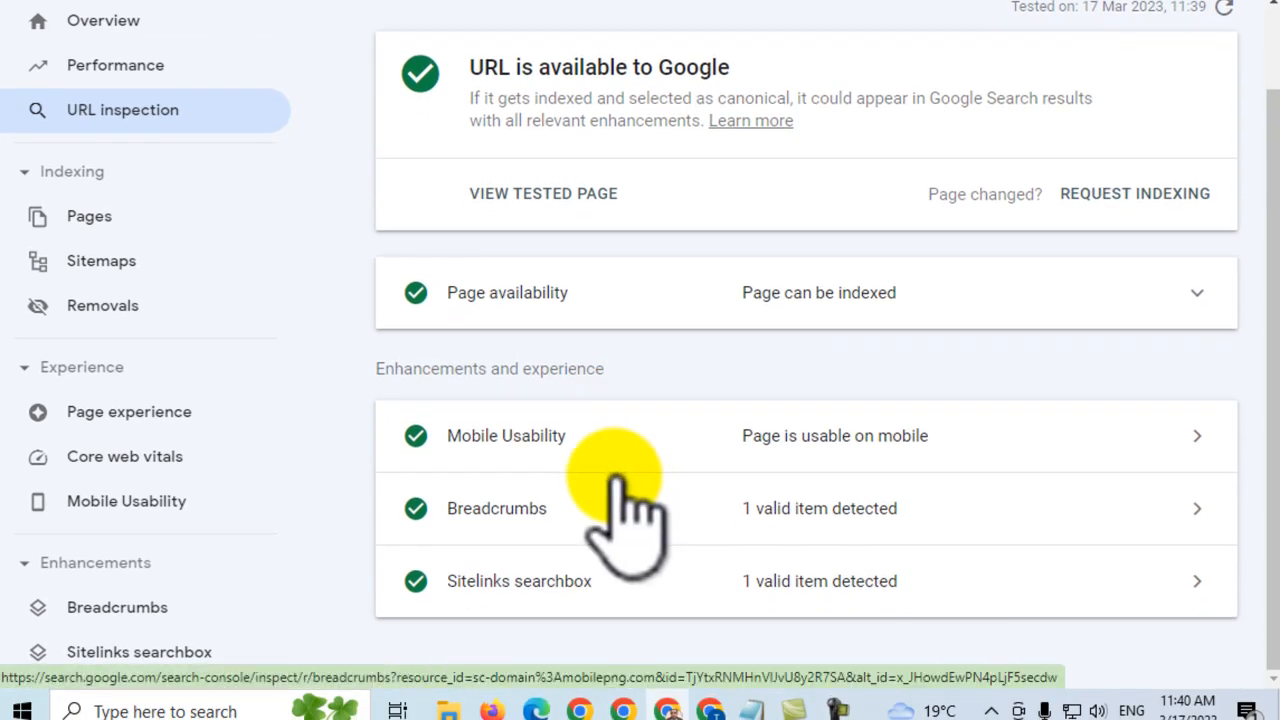
scroll(613, 480, "up", 1)
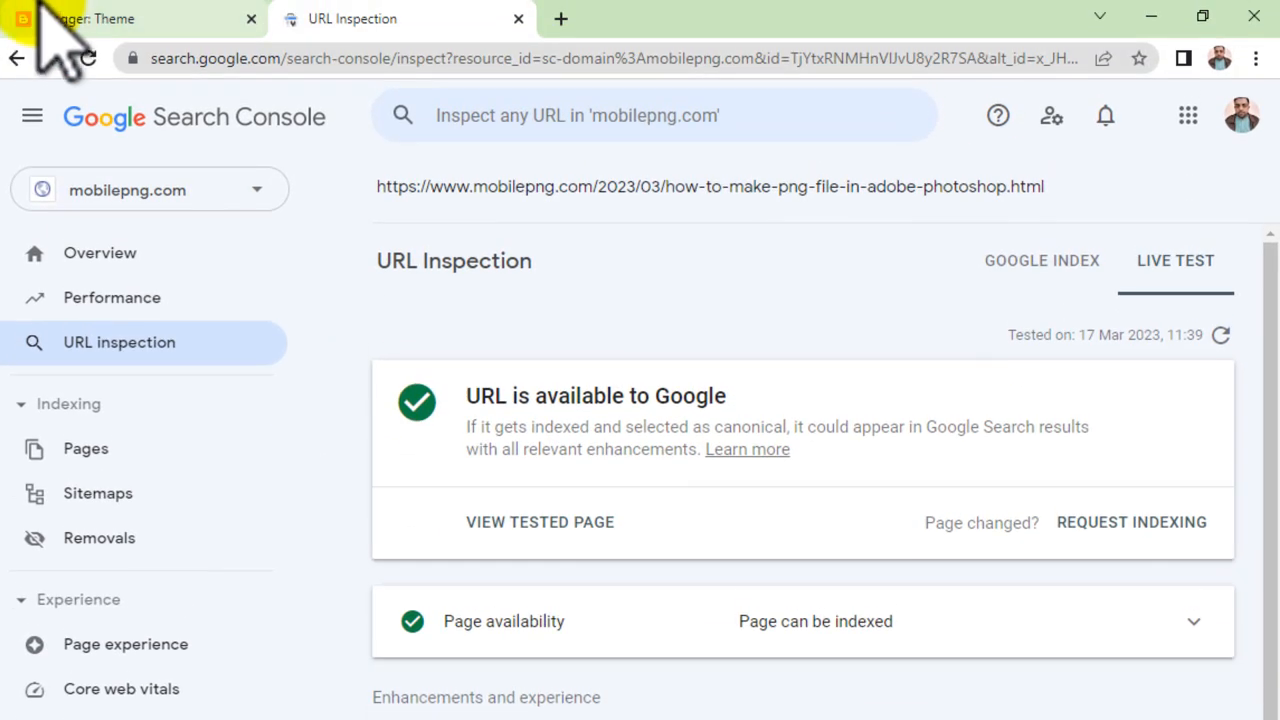
- From the mobilepng.com property overview, open the Breadcrumbs enhancement report and its "data-vocabulary.org schema deprecated" issue
left_click(40, 14)
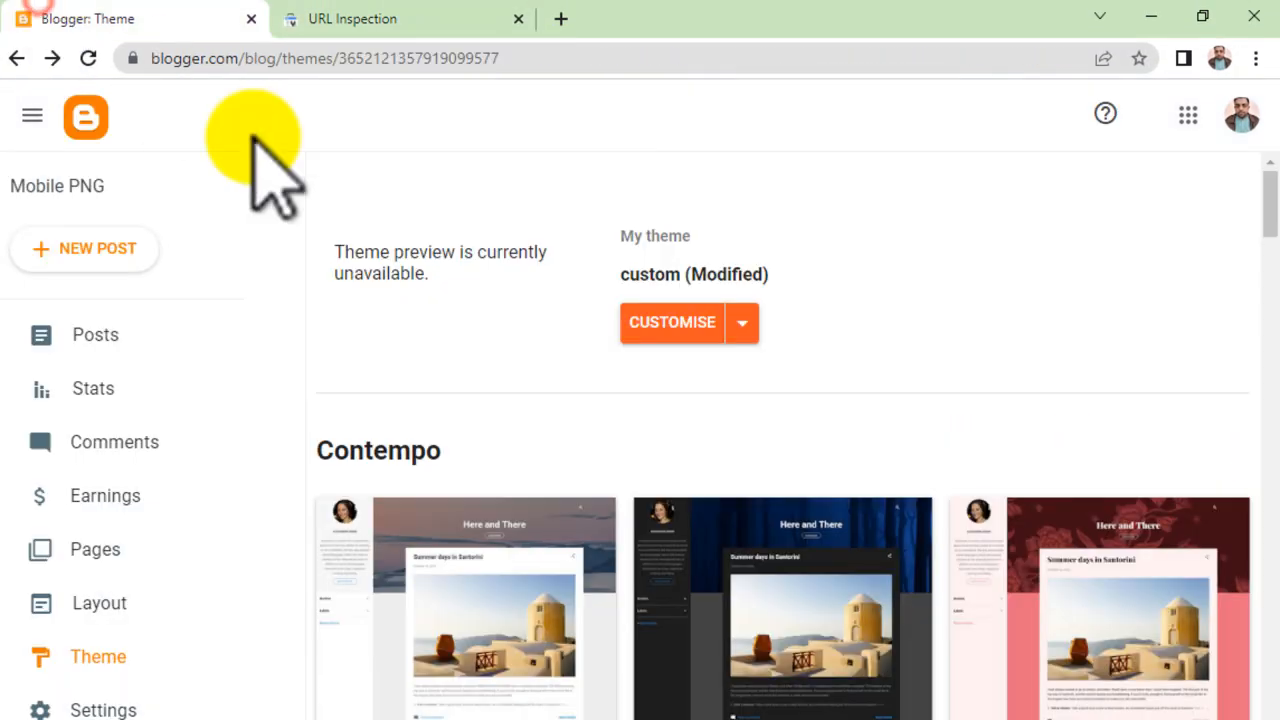
left_click(425, 18)
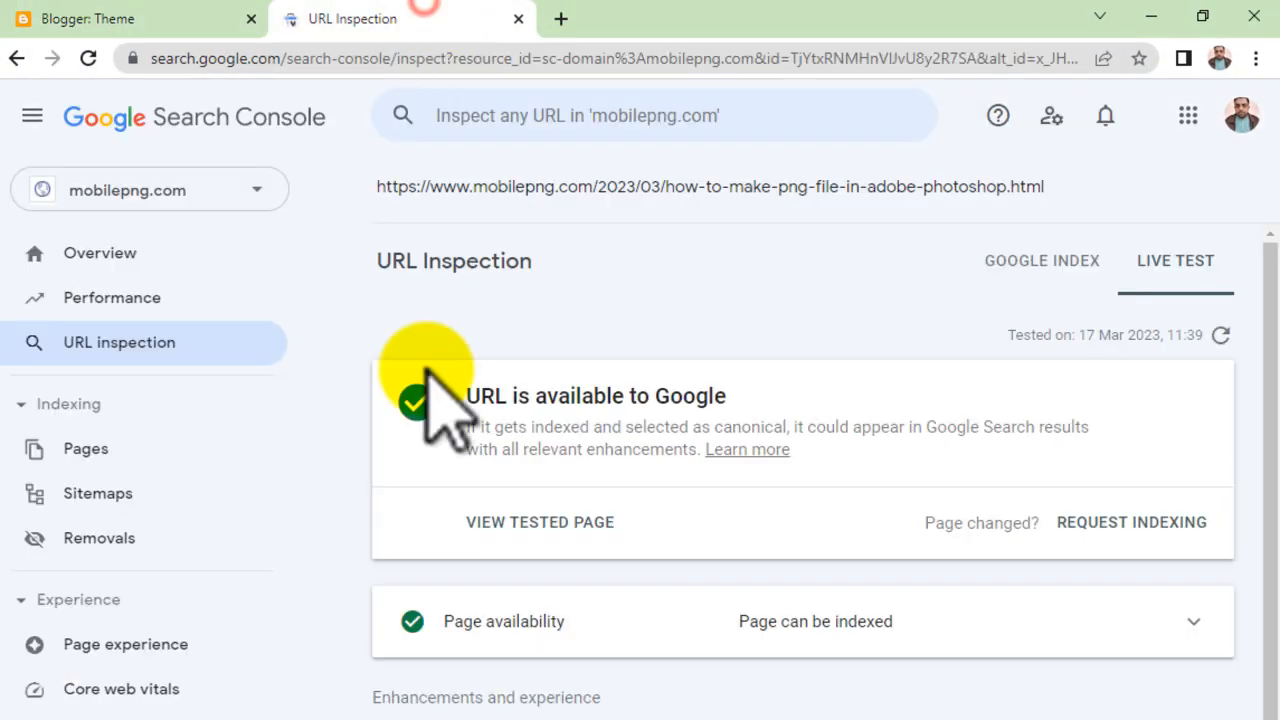
left_click(118, 253)
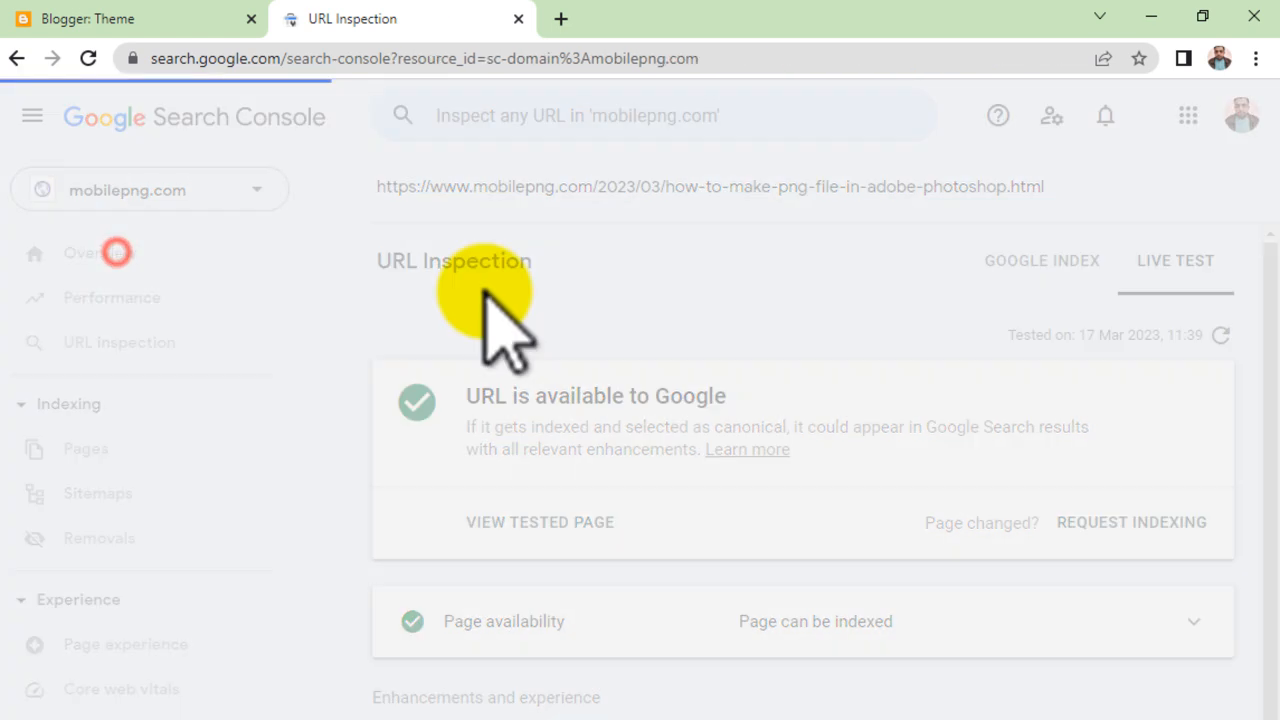
scroll(850, 483, "down", 1)
scroll(843, 478, "down", 12)
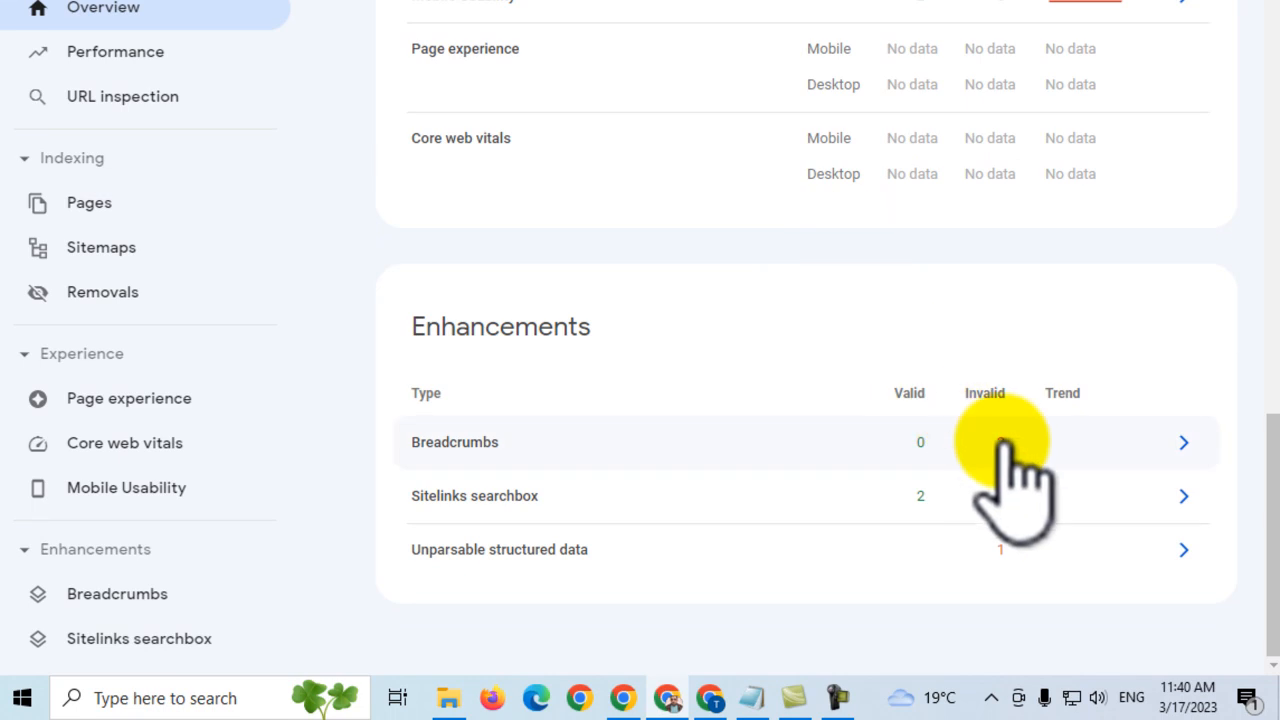
left_click(1003, 445)
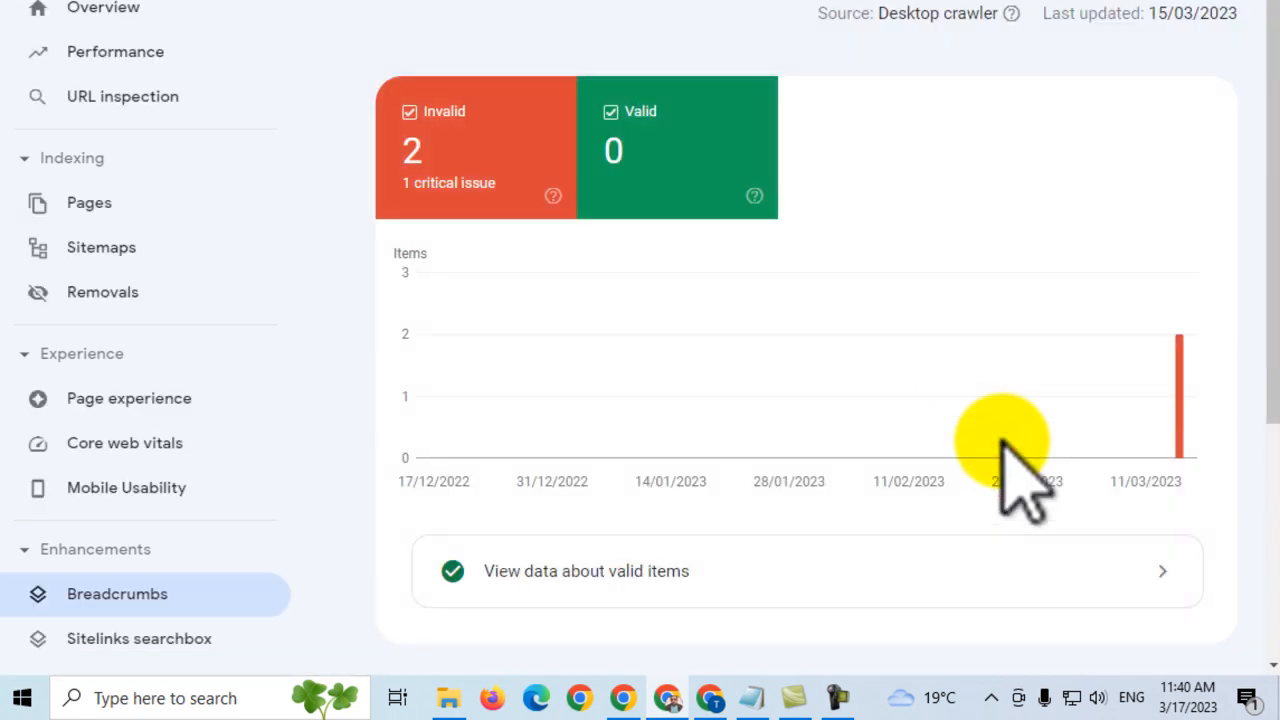
scroll(595, 250, "down", 4)
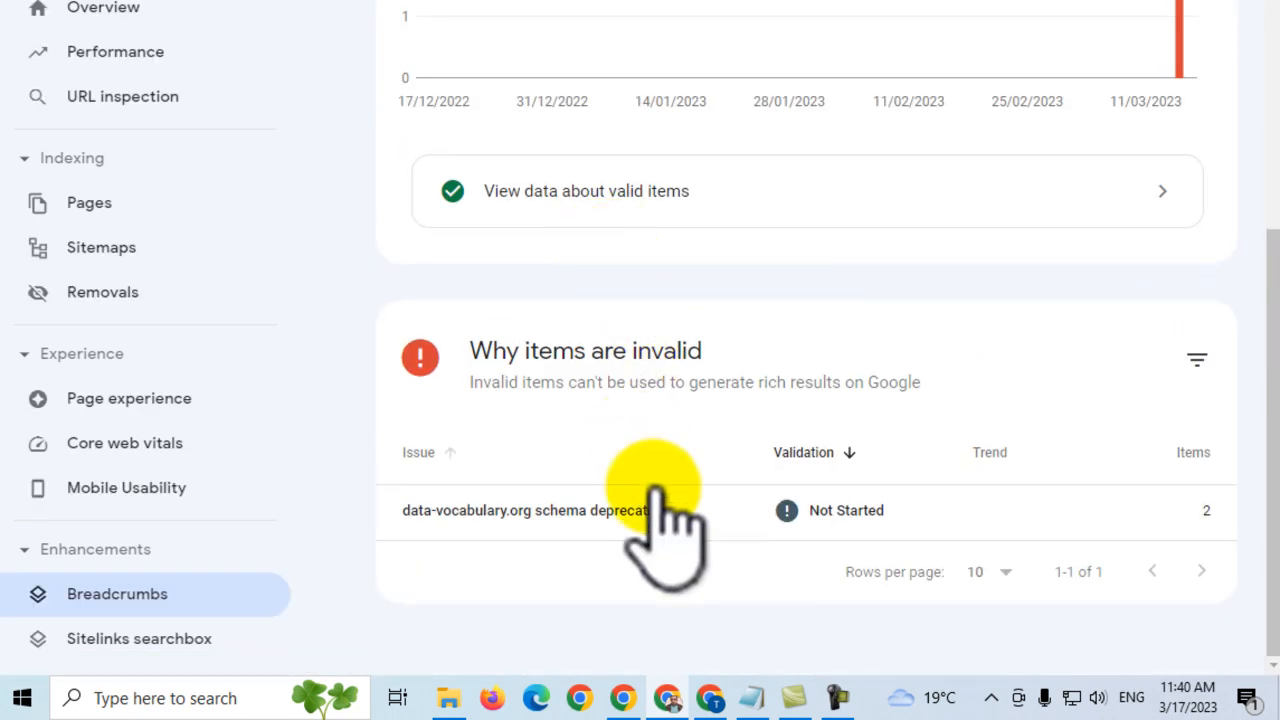
left_click(840, 512)
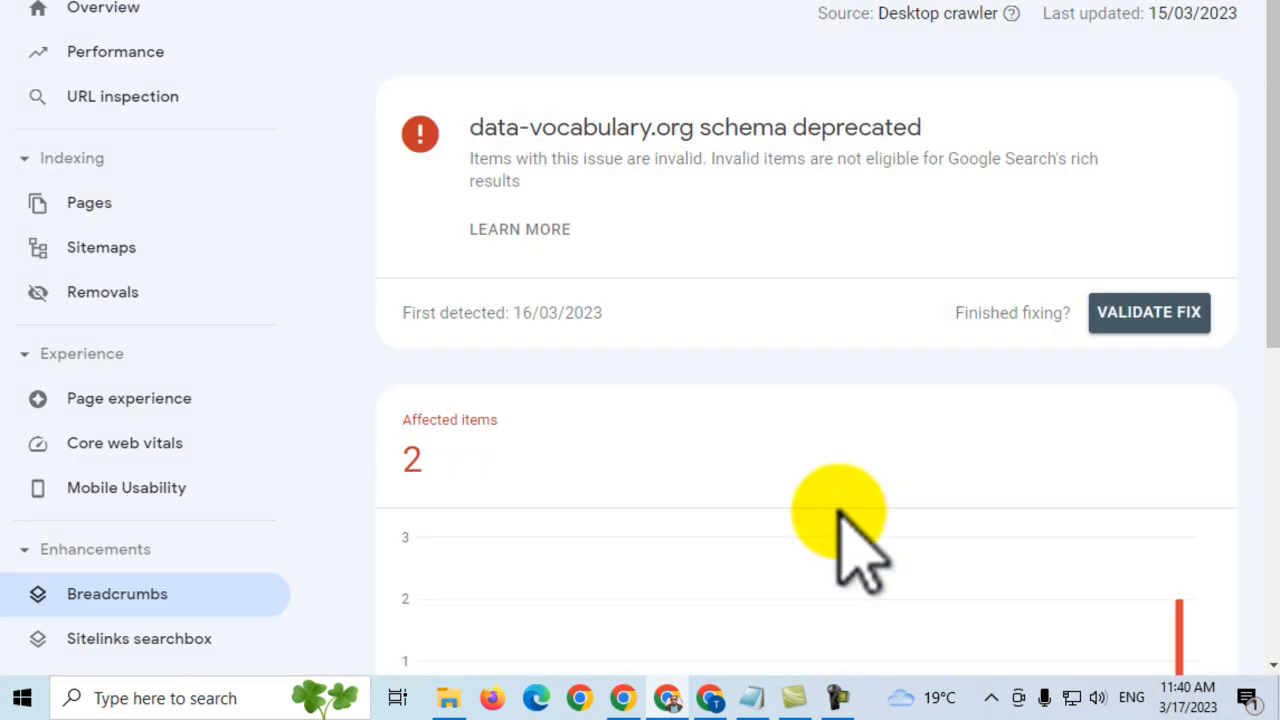
- Start fix validation for the data-vocabulary.org schema deprecated issue and review its validation status, affected items chart and example URLs
left_click(1165, 320)
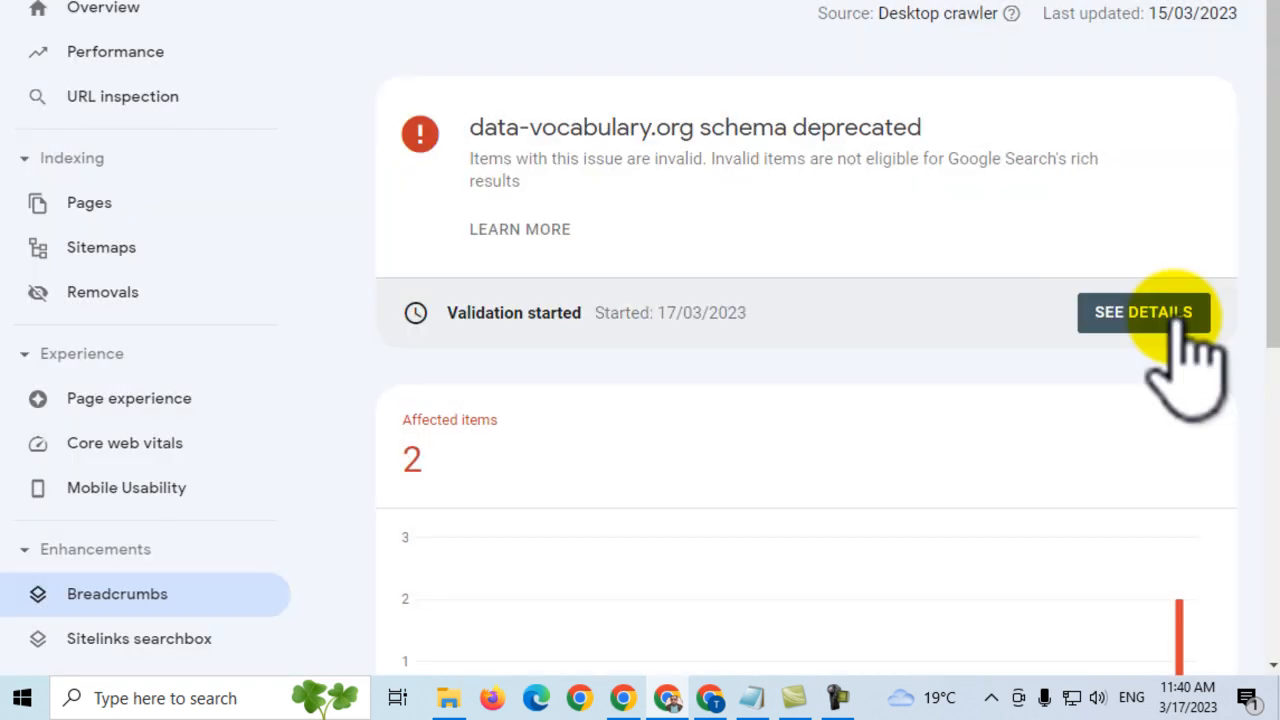
left_click_drag(445, 313, 586, 337)
scroll(716, 388, "down", 3)
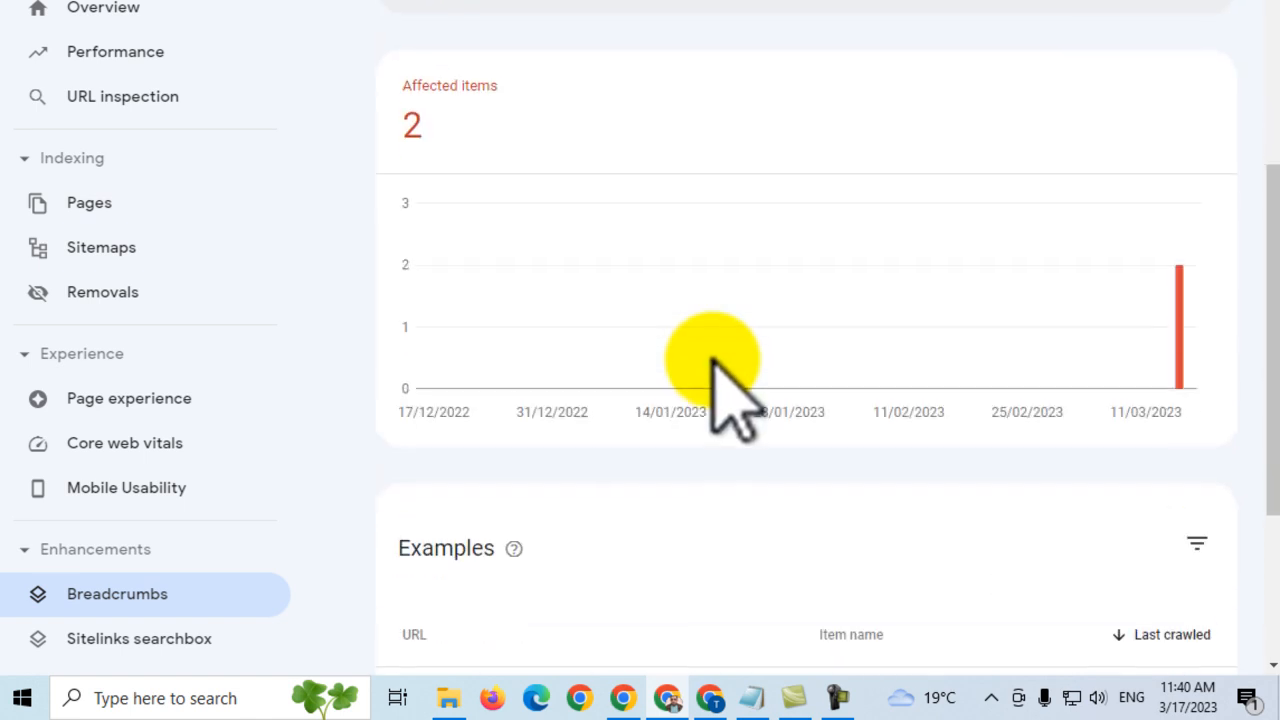
scroll(740, 400, "down", 3)
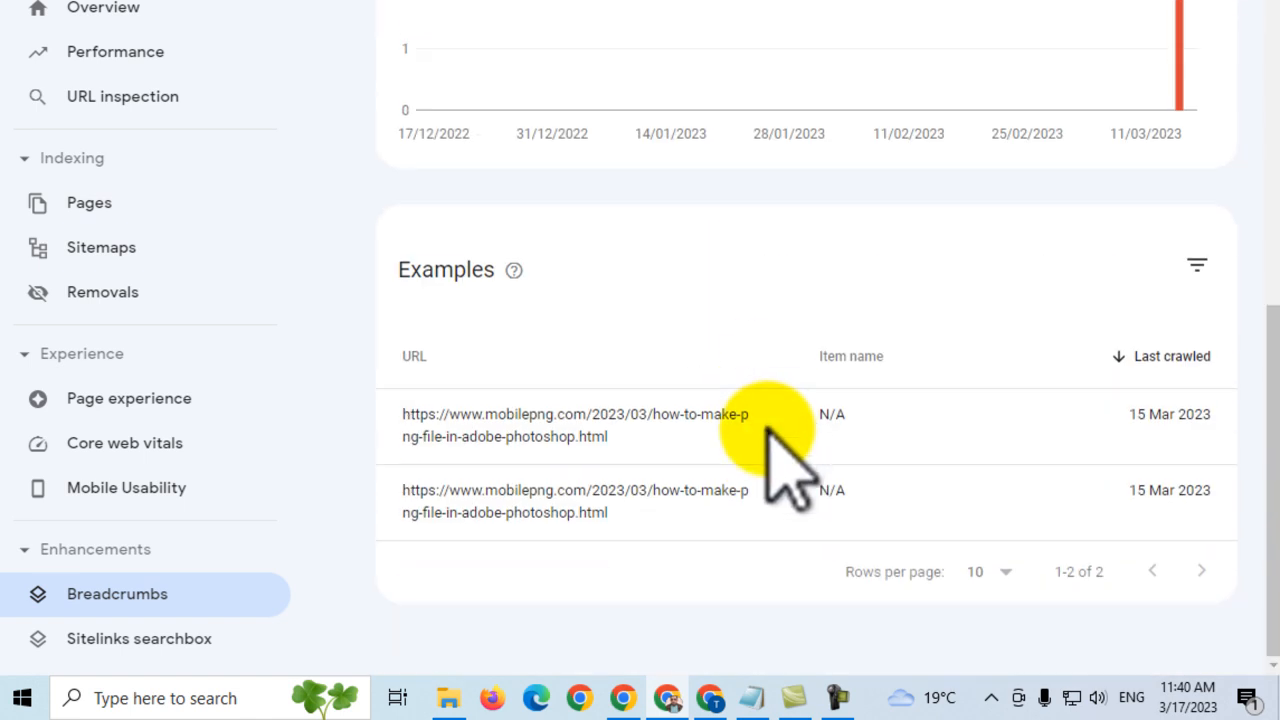
scroll(795, 460, "up", 6)
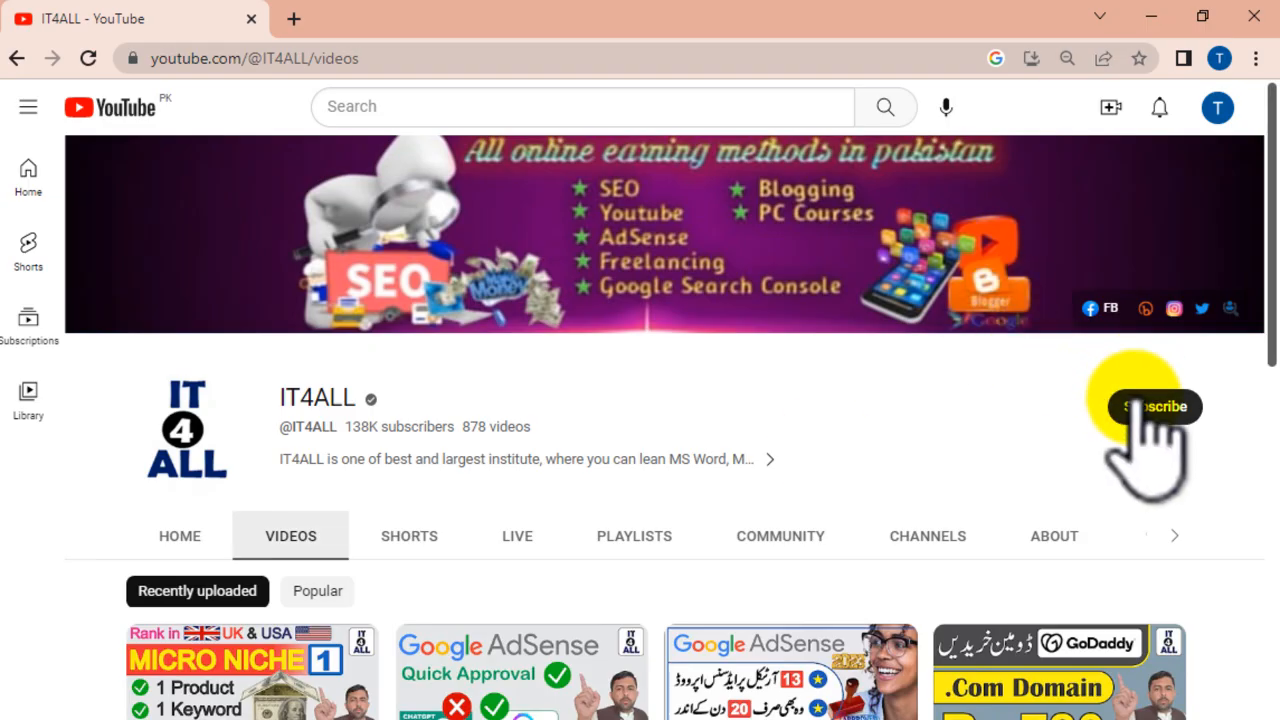
- Switch to the IT4ALL channel page on YouTube and subscribe to the channel
left_click(1140, 408)
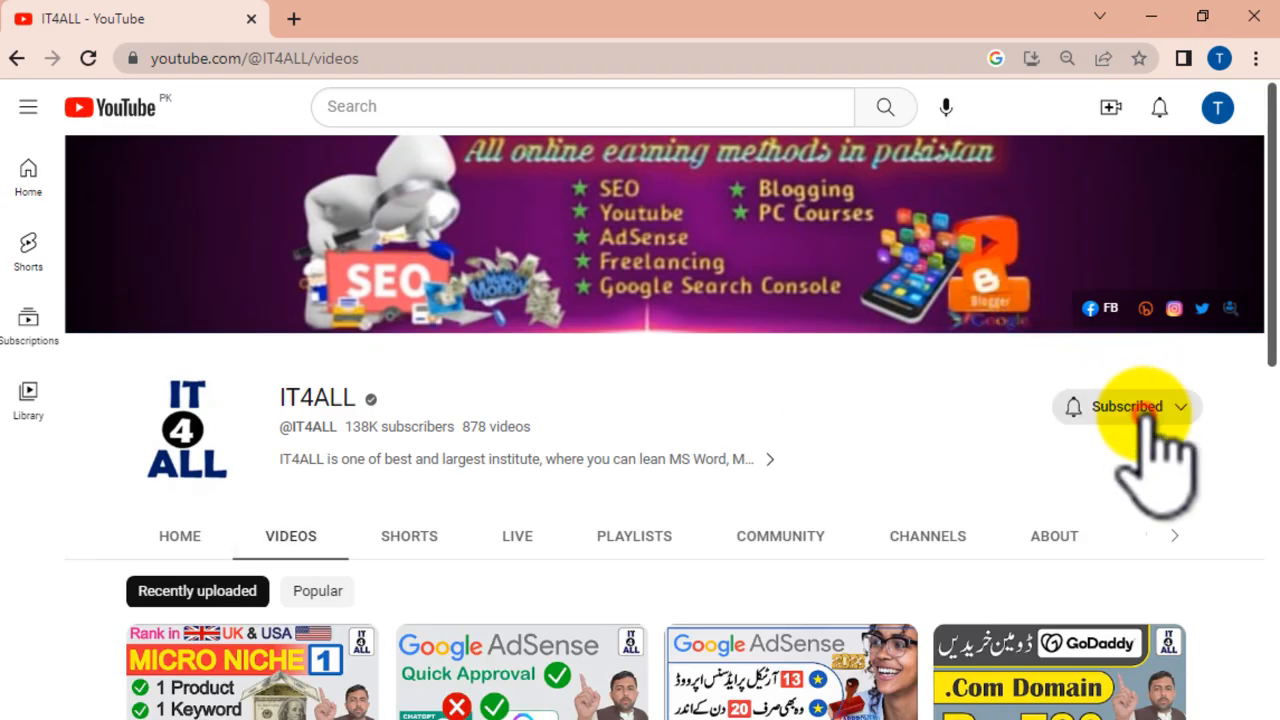